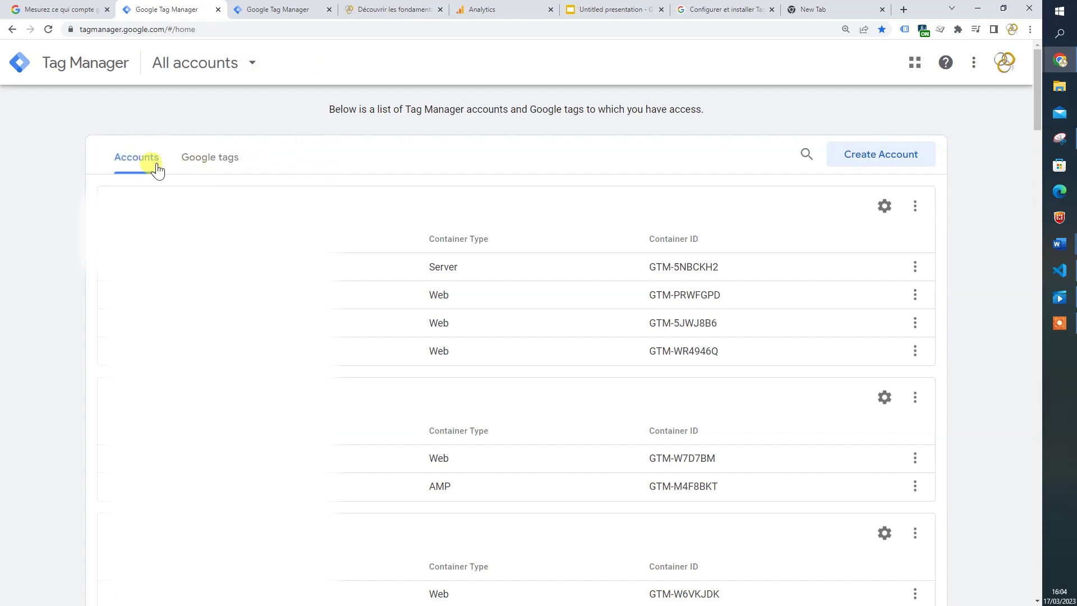
# Review the Google tags list and begin a new Tag Manager account with the account name test.
pyautogui.click(211, 158)
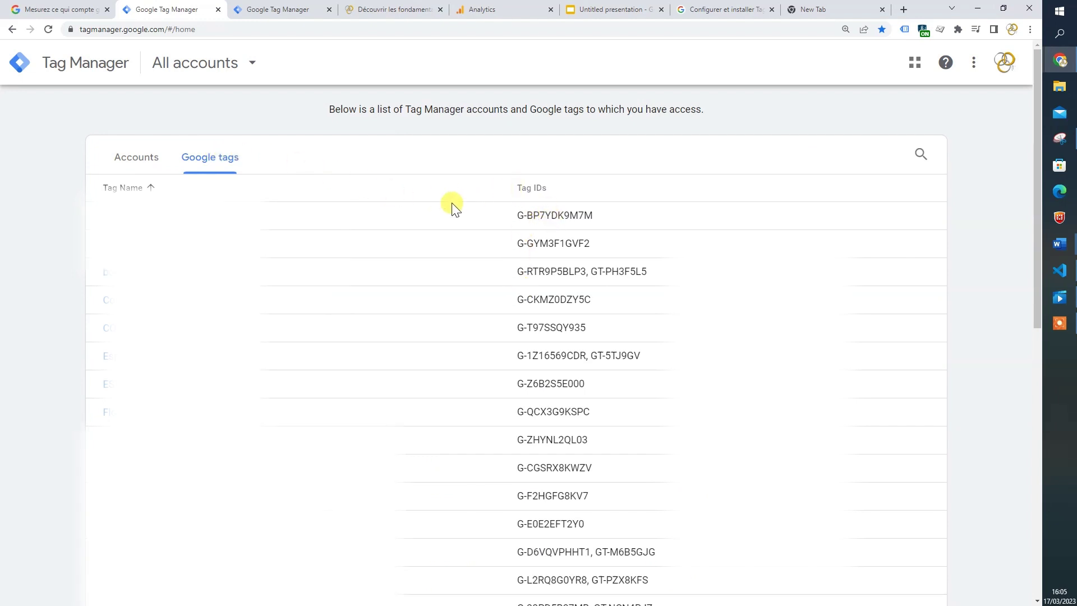
pyautogui.click(147, 157)
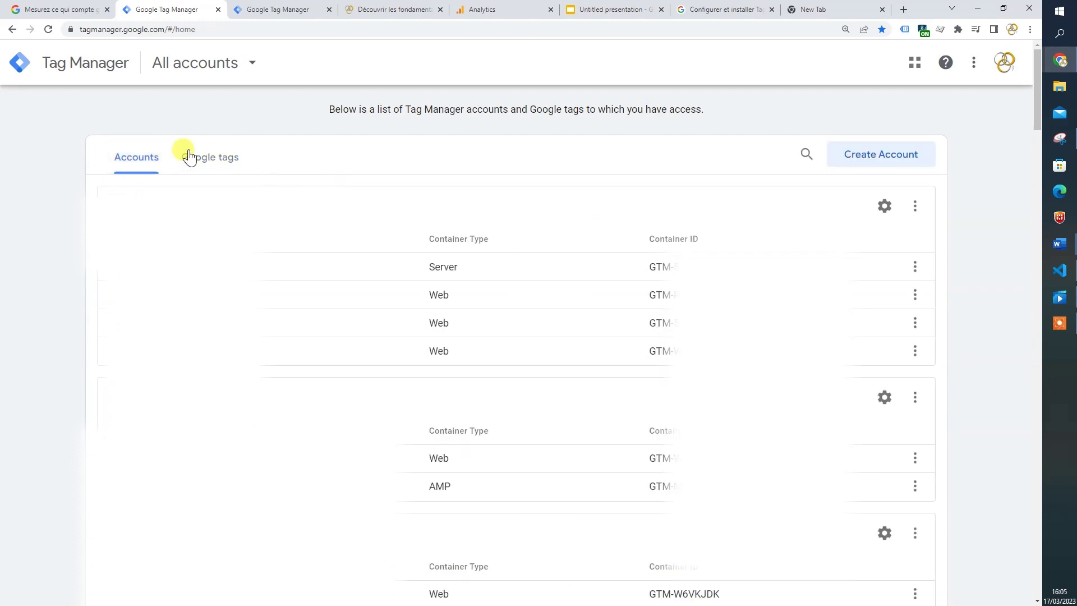
pyautogui.click(856, 156)
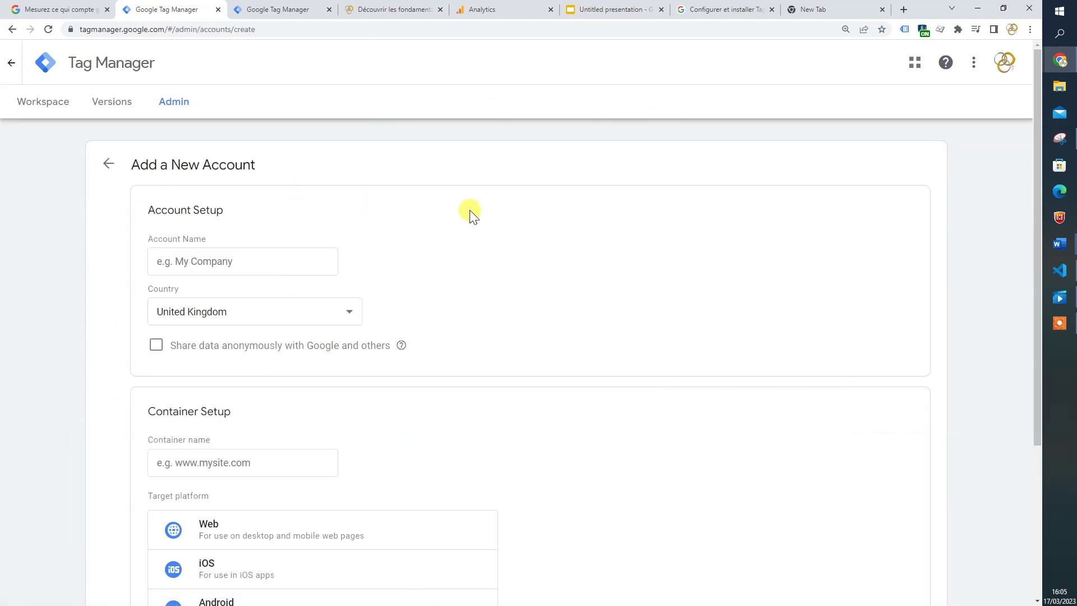
pyautogui.scroll(-3, 470, 216)
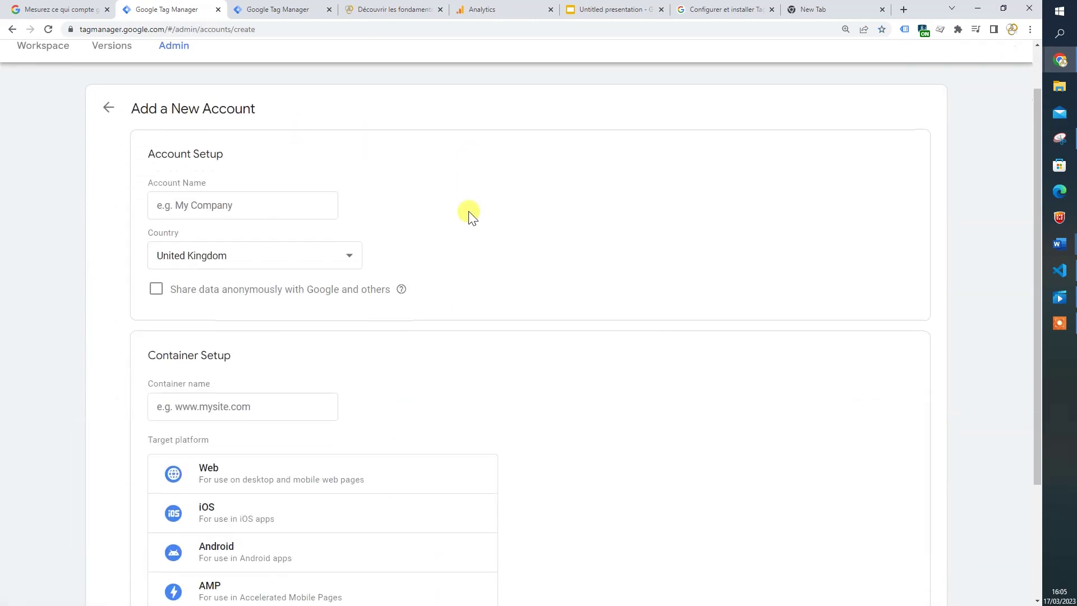
pyautogui.scroll(1, 470, 216)
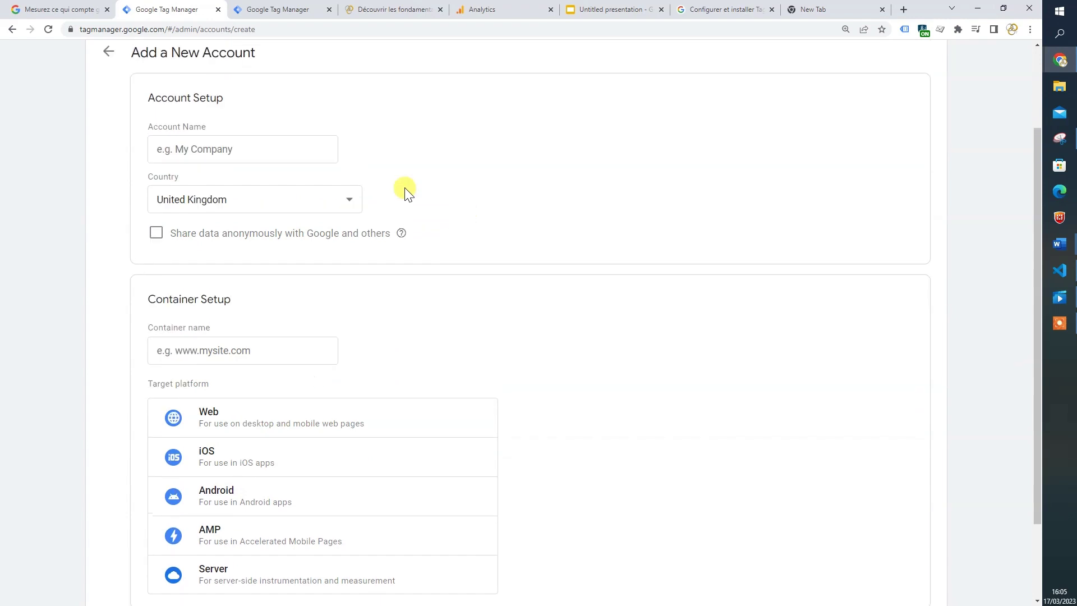
pyautogui.click(269, 141)
pyautogui.write('test')
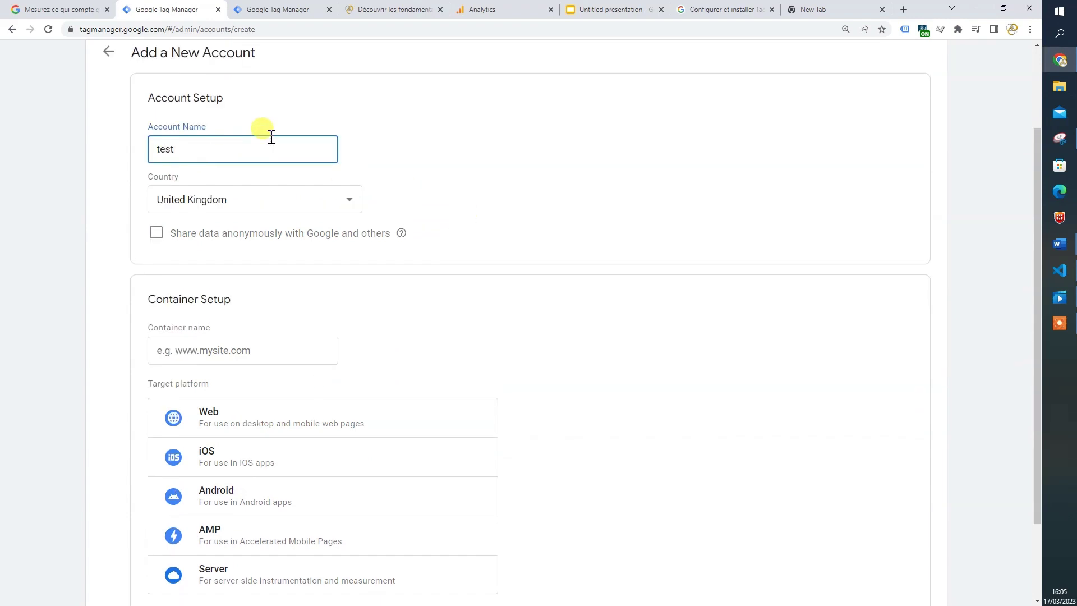
# Set the new account's country to France and check the help for anonymous data sharing.
pyautogui.click(246, 202)
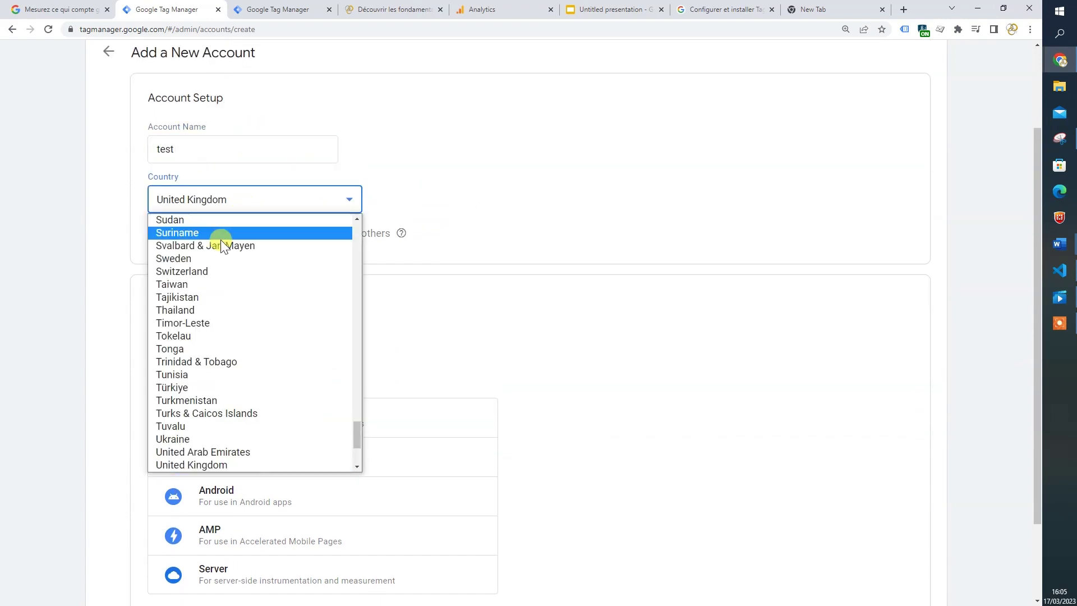
pyautogui.scroll(15, 227, 308)
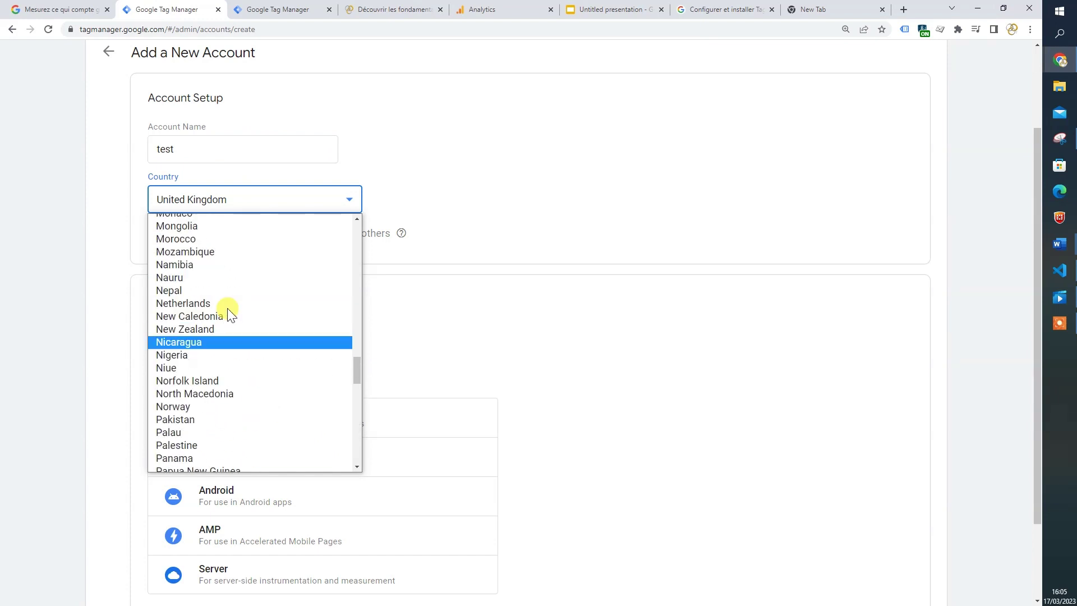
pyautogui.scroll(10, 221, 263)
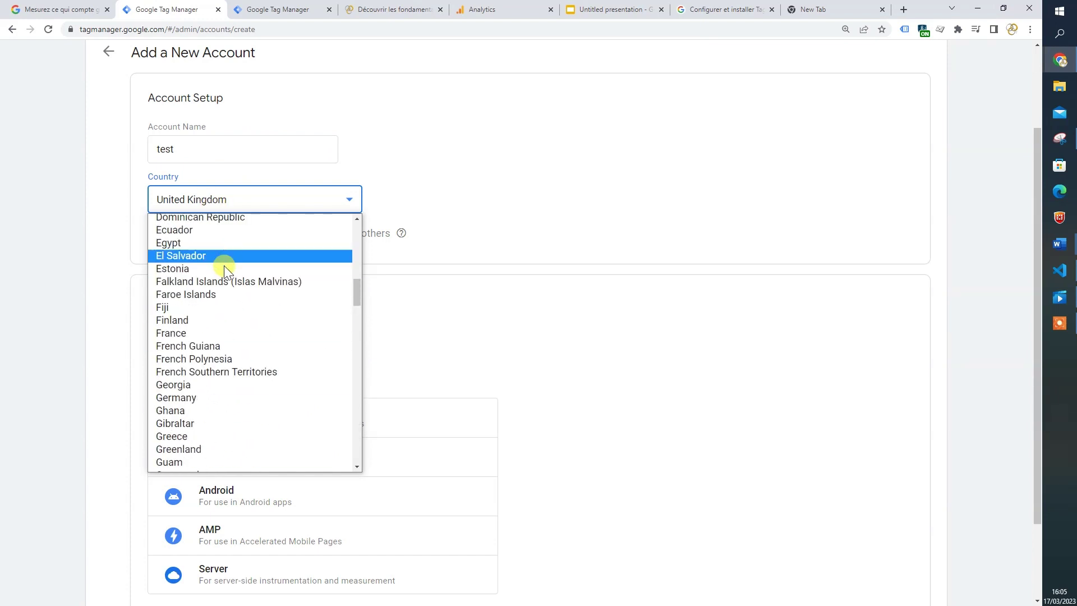
pyautogui.click(199, 323)
pyautogui.click(400, 233)
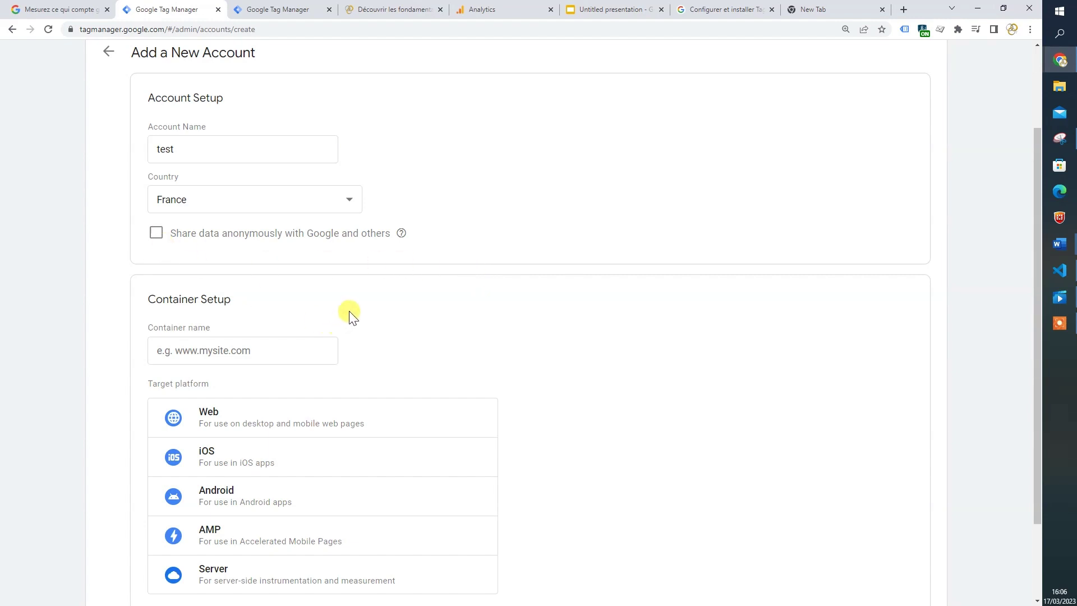
pyautogui.scroll(-2, 373, 312)
pyautogui.scroll(2, 371, 312)
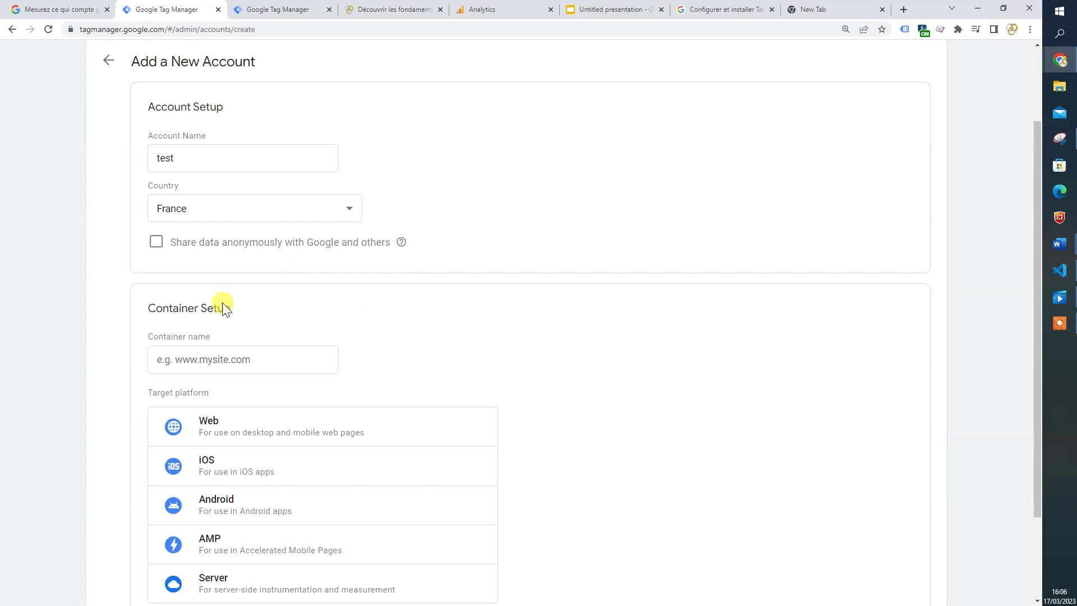
pyautogui.click(255, 358)
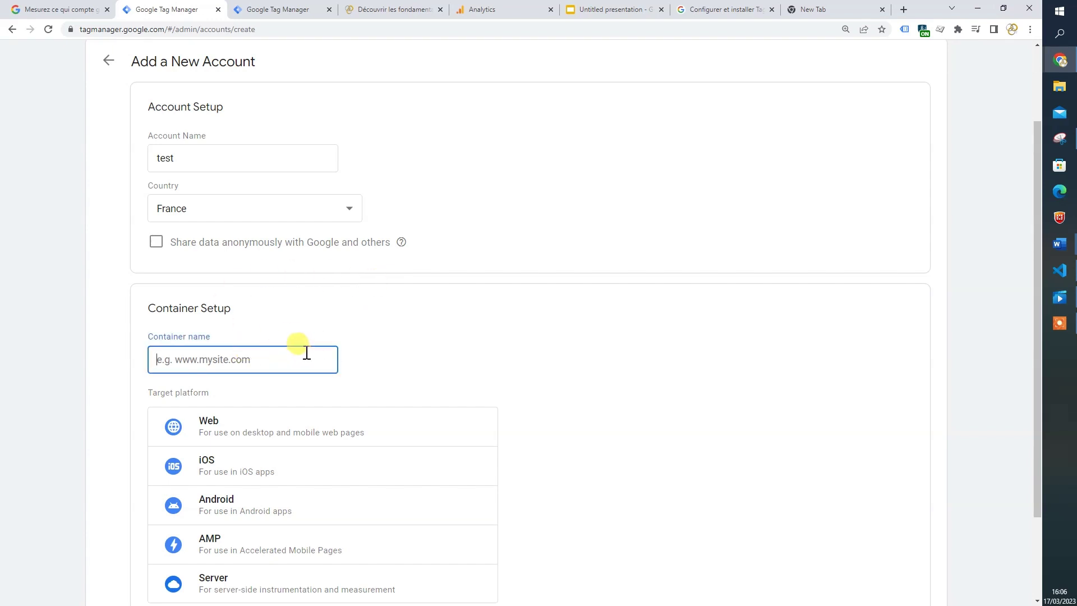
pyautogui.write('www.test.fr')
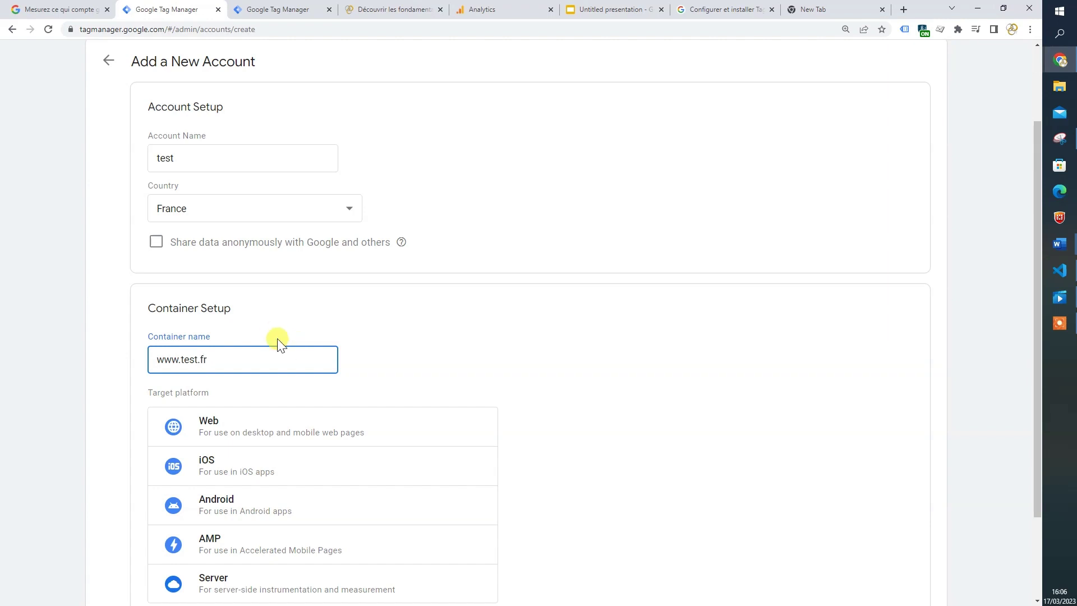
pyautogui.scroll(-2, 356, 385)
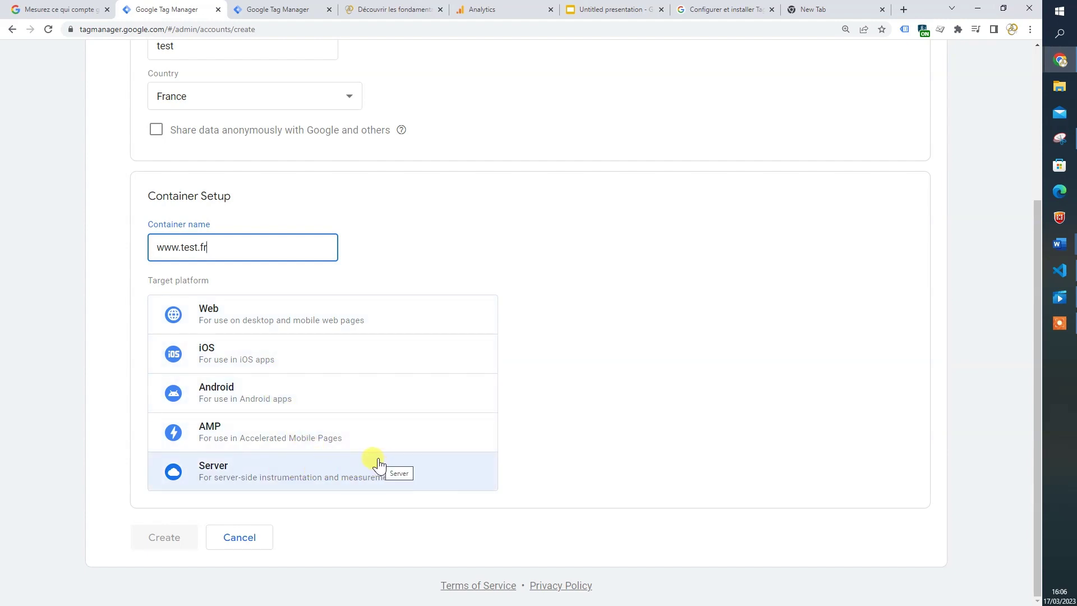
pyautogui.click(262, 326)
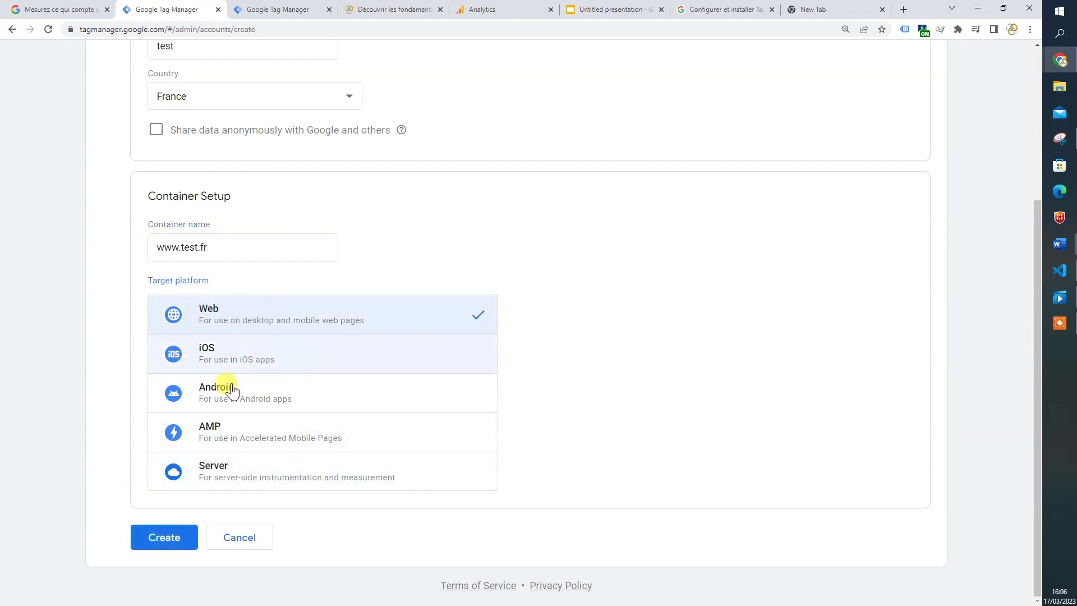
# Create the account, review the French Terms of Service Agreement and accept it along with the GDPR Data Processing Terms.
pyautogui.click(177, 544)
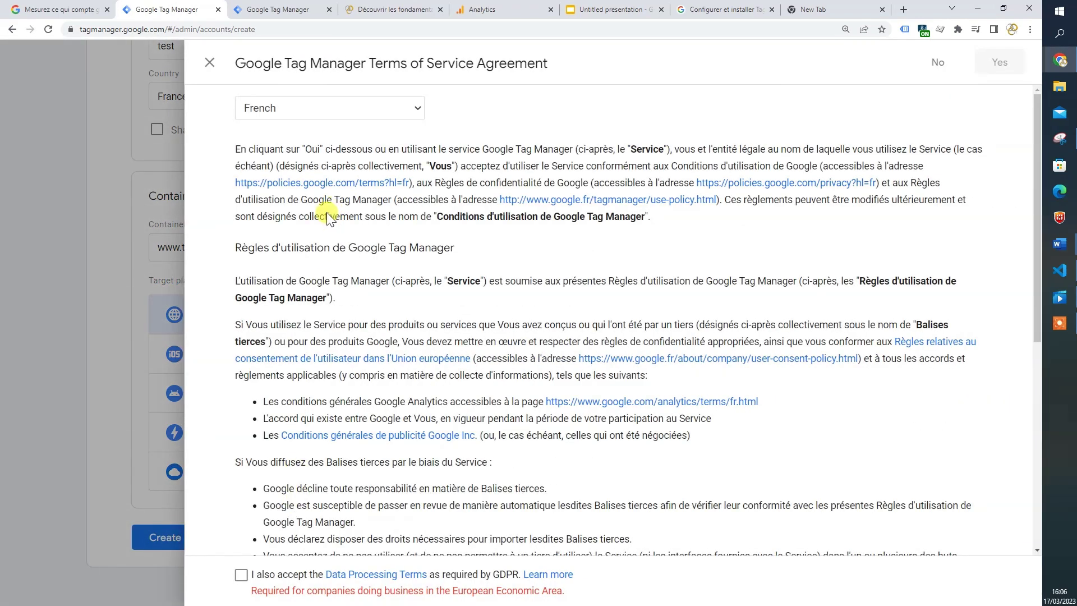
pyautogui.scroll(-6, 397, 259)
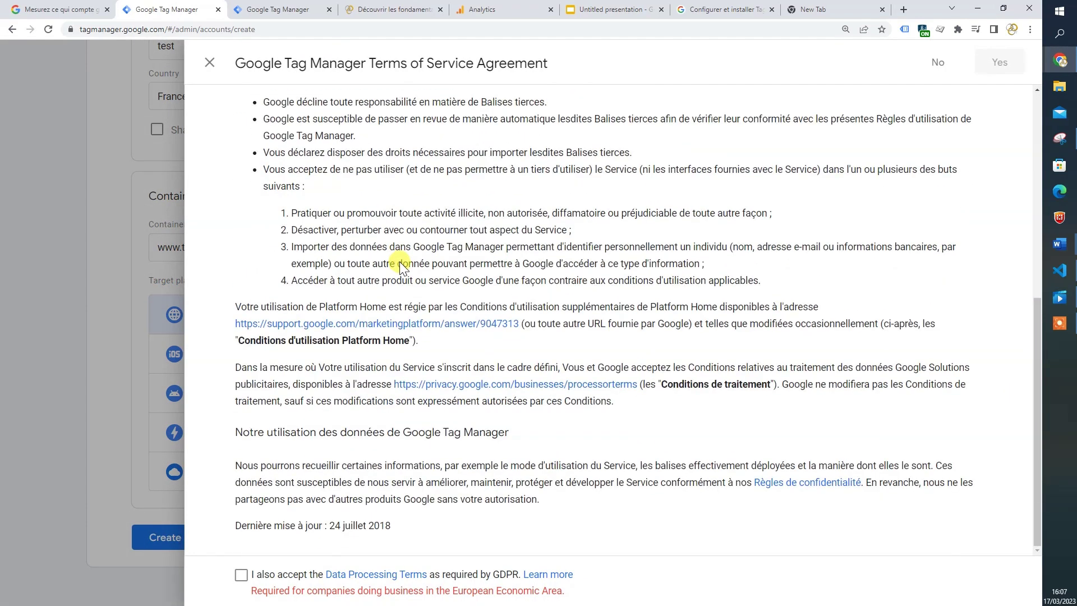
pyautogui.scroll(6, 406, 264)
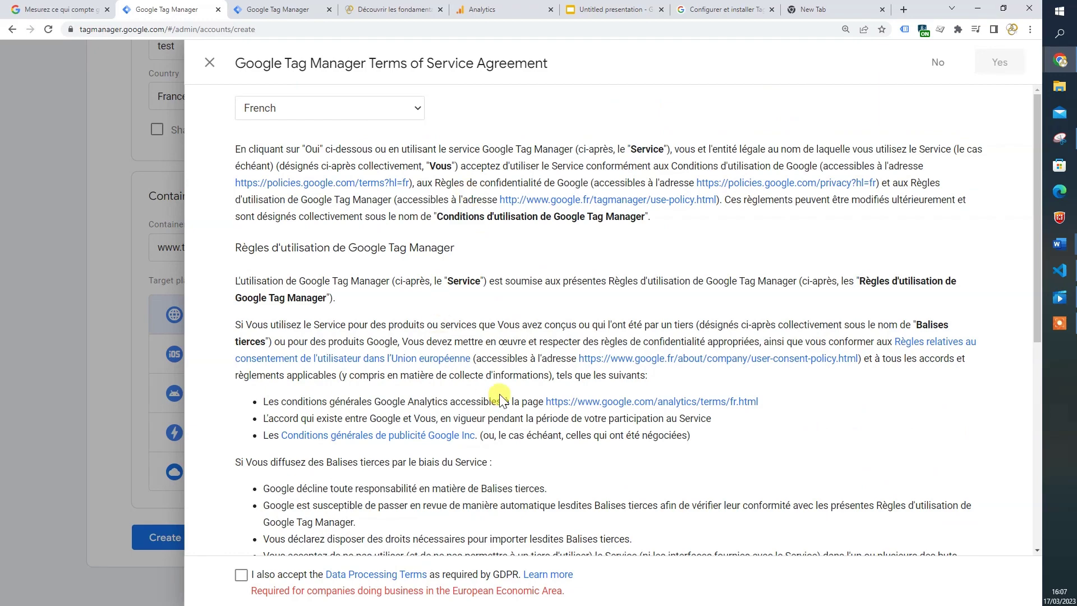
pyautogui.scroll(-4, 499, 397)
pyautogui.scroll(-3, 499, 394)
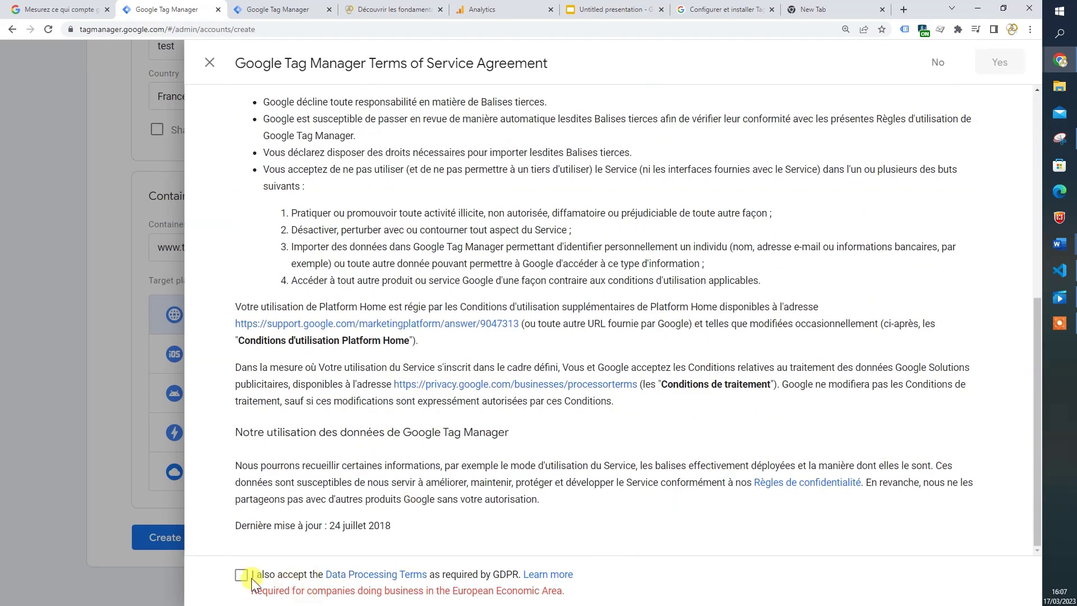
pyautogui.click(242, 575)
pyautogui.click(995, 61)
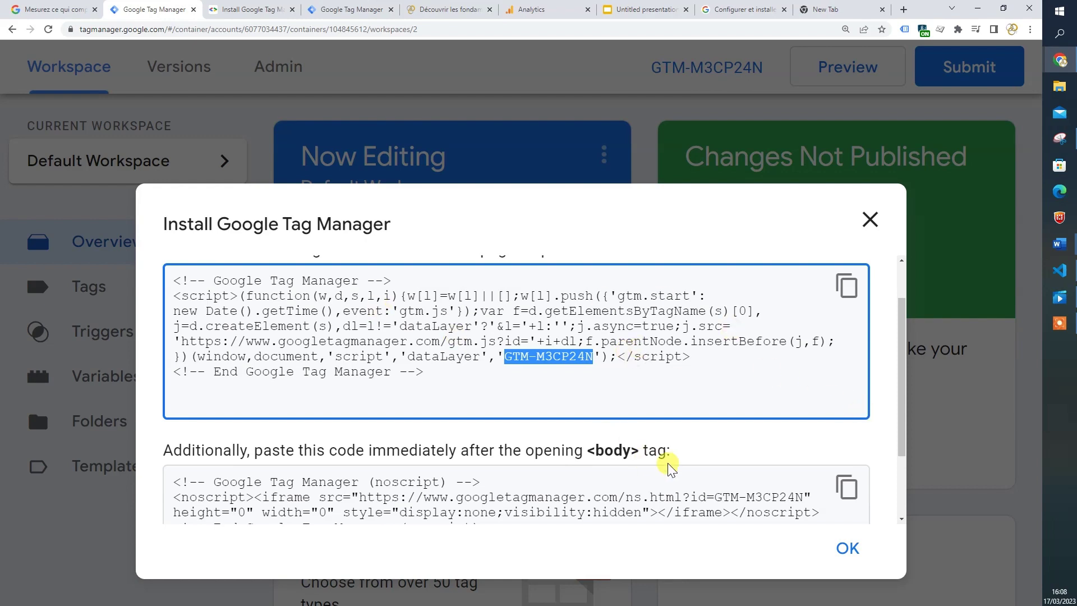
# Create a container version without publishing, using test as both the version name and description.
pyautogui.hotkey('ctrl', '-')
pyautogui.hotkey('ctrl', '-')
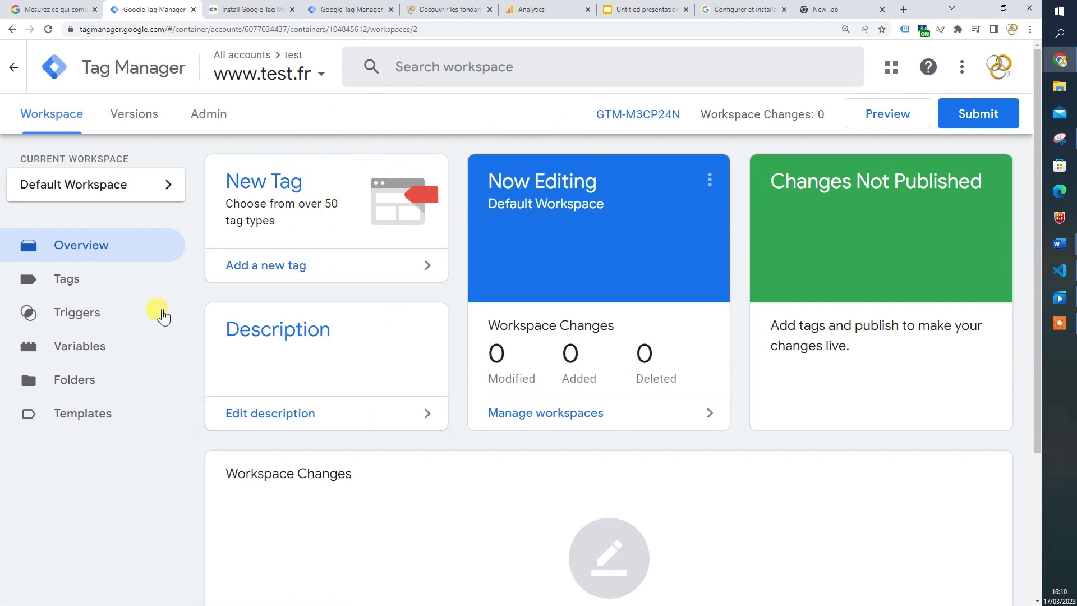
pyautogui.click(992, 114)
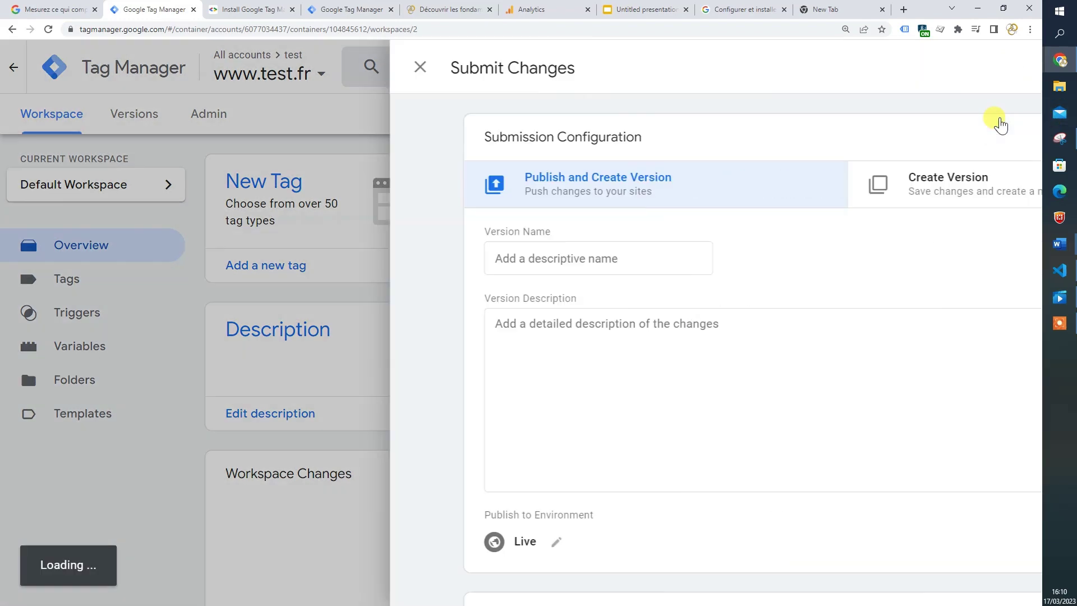
pyautogui.click(670, 193)
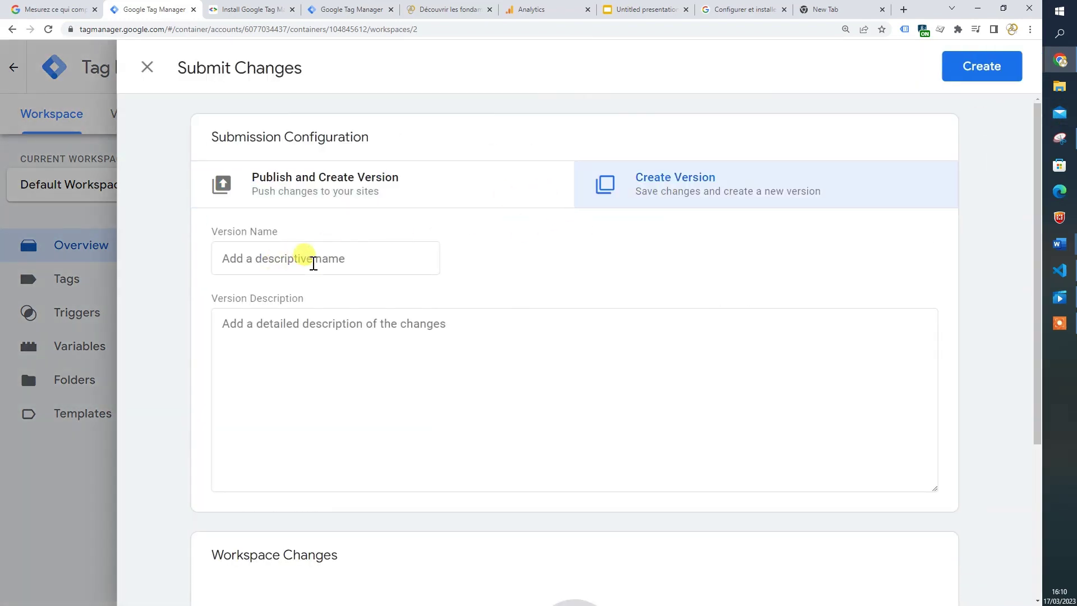
pyautogui.click(313, 260)
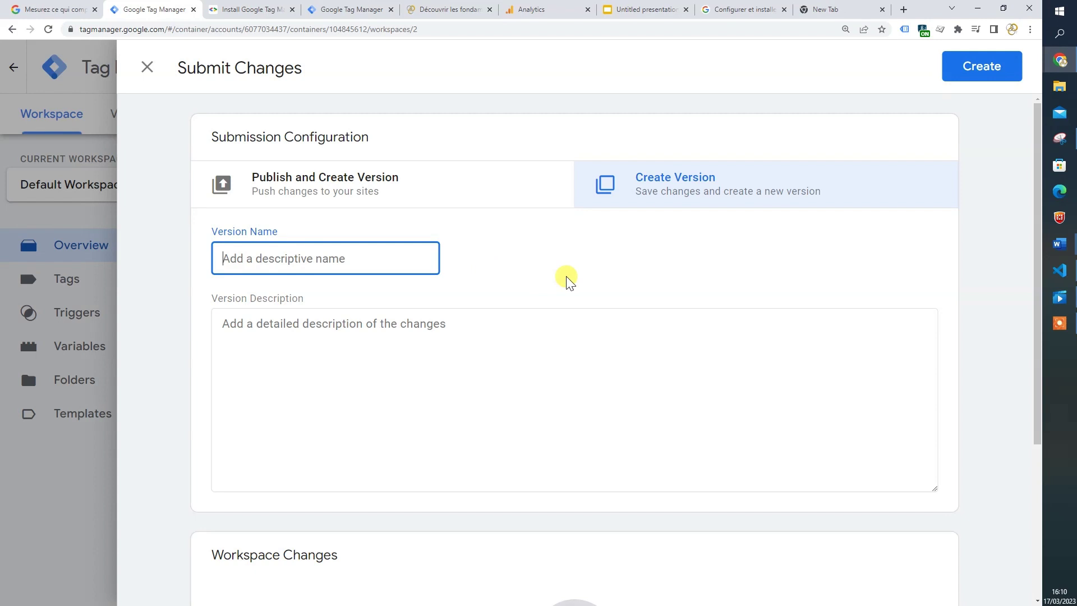
pyautogui.write('test')
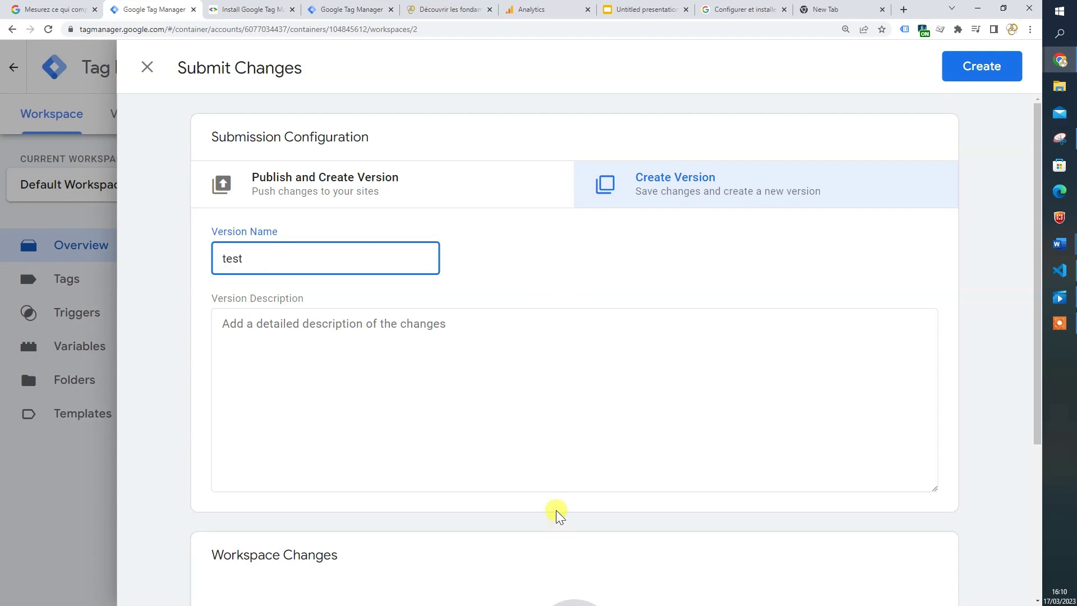
pyautogui.scroll(-3, 426, 259)
pyautogui.click(445, 145)
pyautogui.write('test')
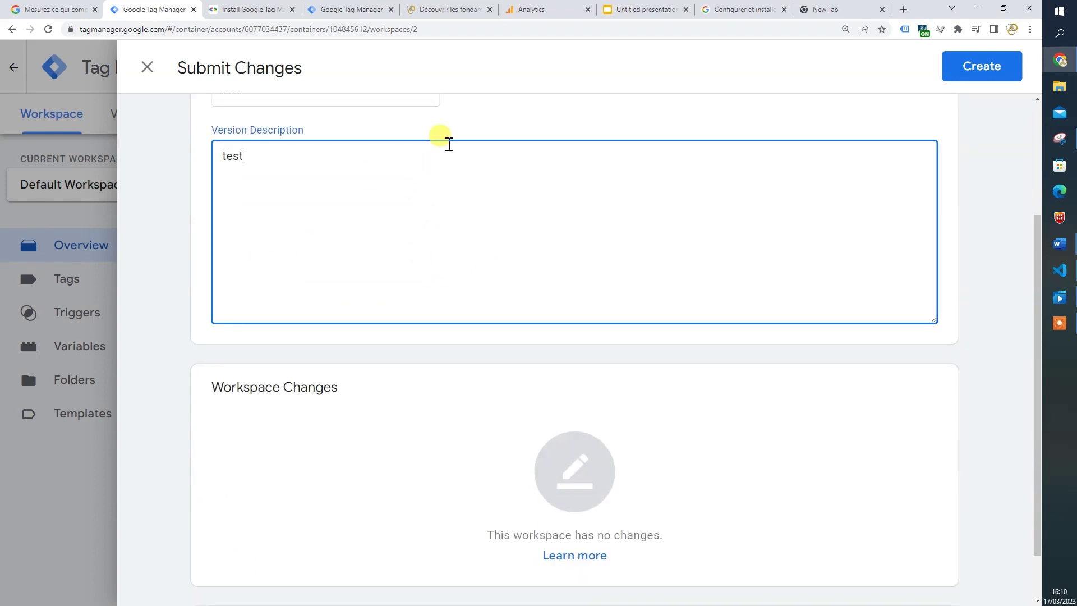
pyautogui.click(964, 63)
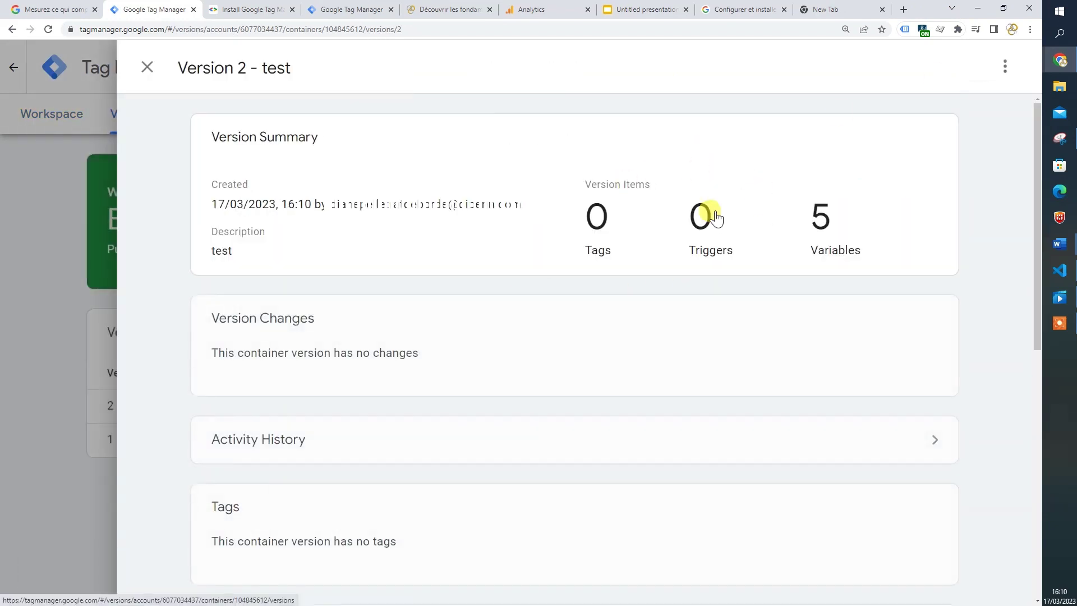
# Publish the new container version named test and close its details.
pyautogui.click(1005, 67)
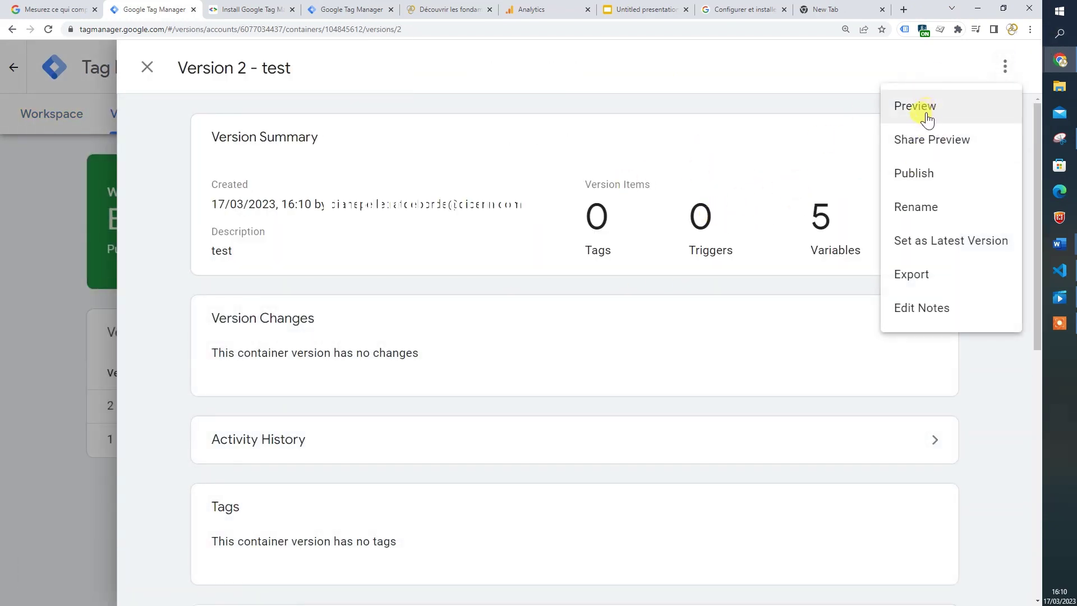
pyautogui.click(924, 183)
pyautogui.click(964, 70)
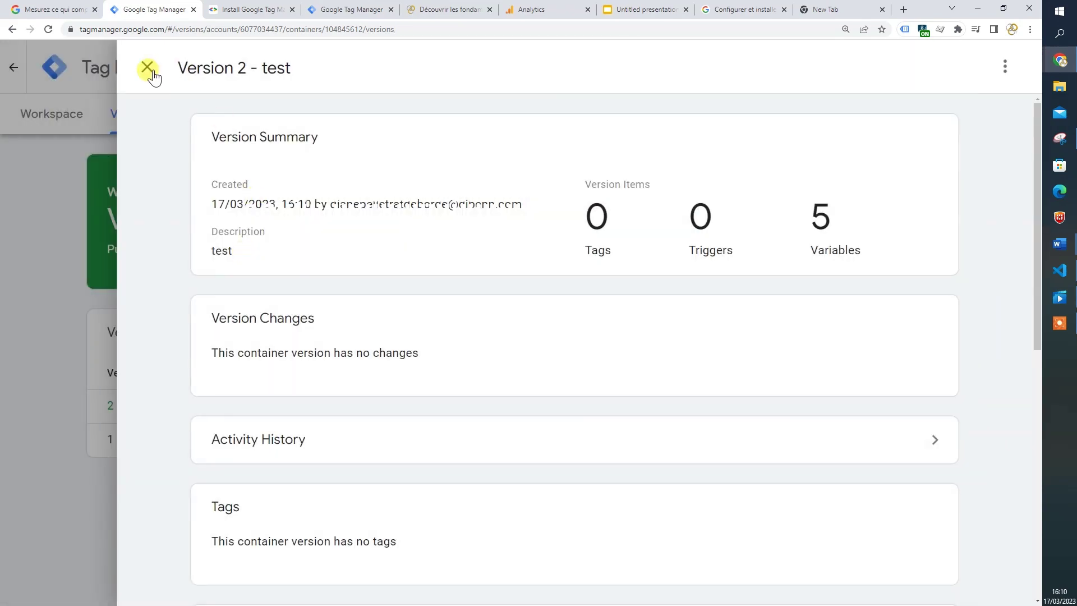
pyautogui.click(146, 67)
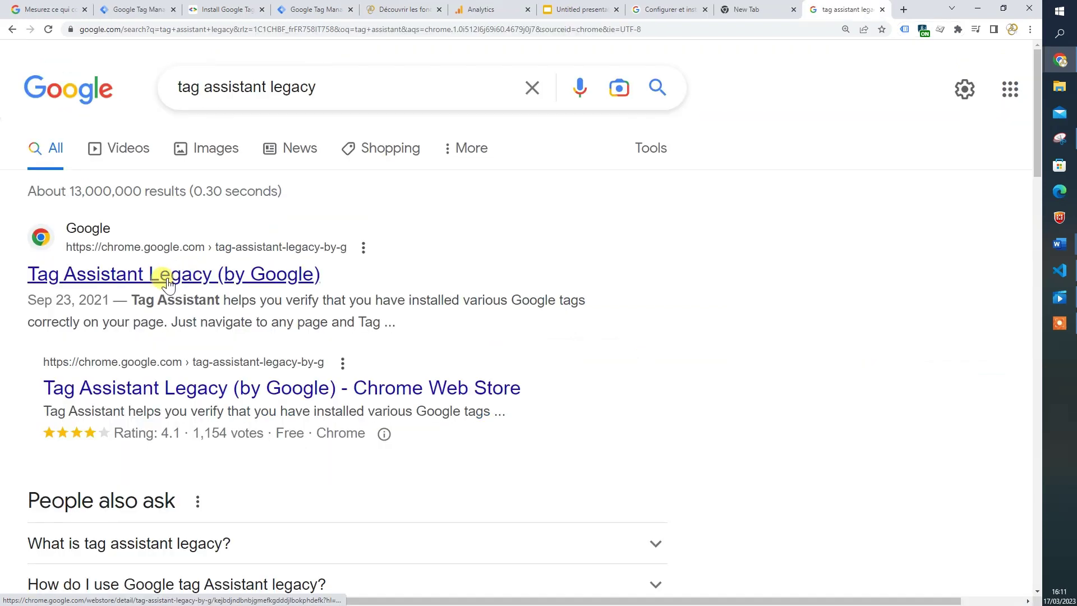
# Open the Tag Assistant Legacy store page, switch to the training website and check its tags with the extension, reloading the site.
pyautogui.click(123, 283)
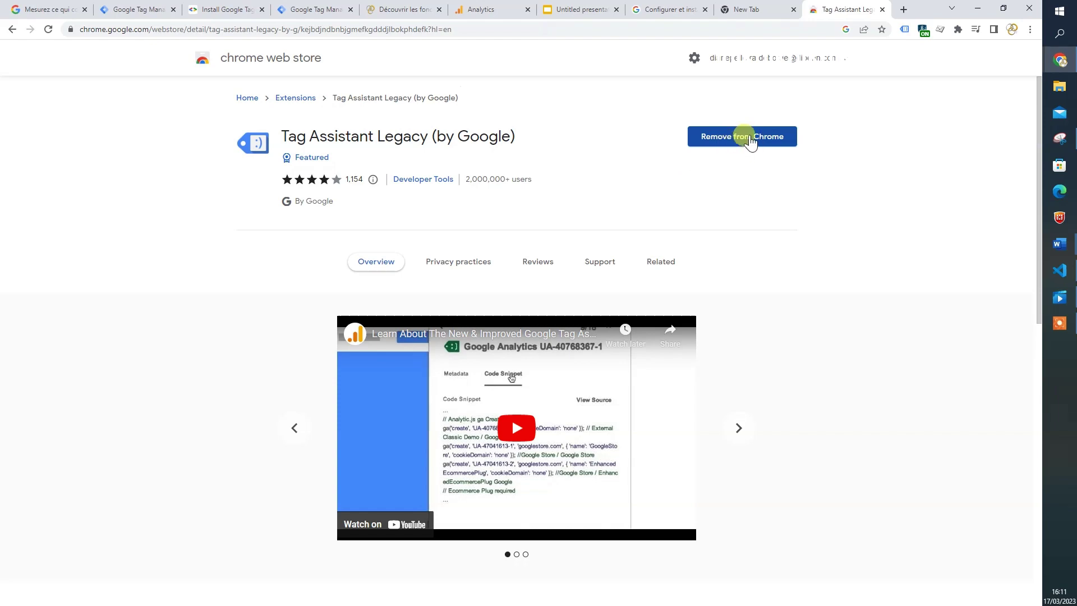
pyautogui.click(412, 11)
pyautogui.click(904, 28)
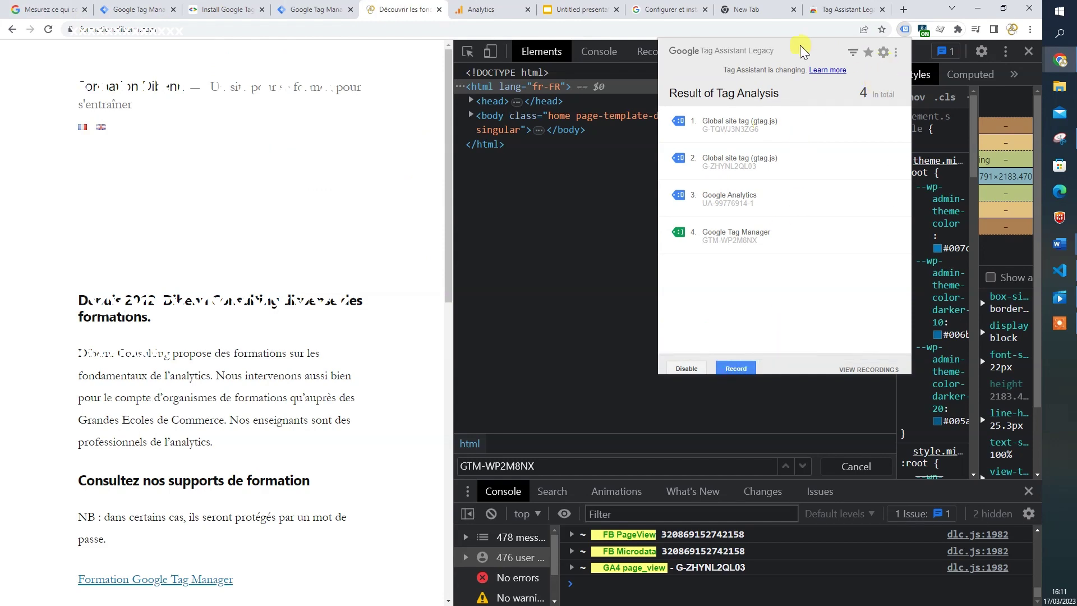
pyautogui.click(48, 29)
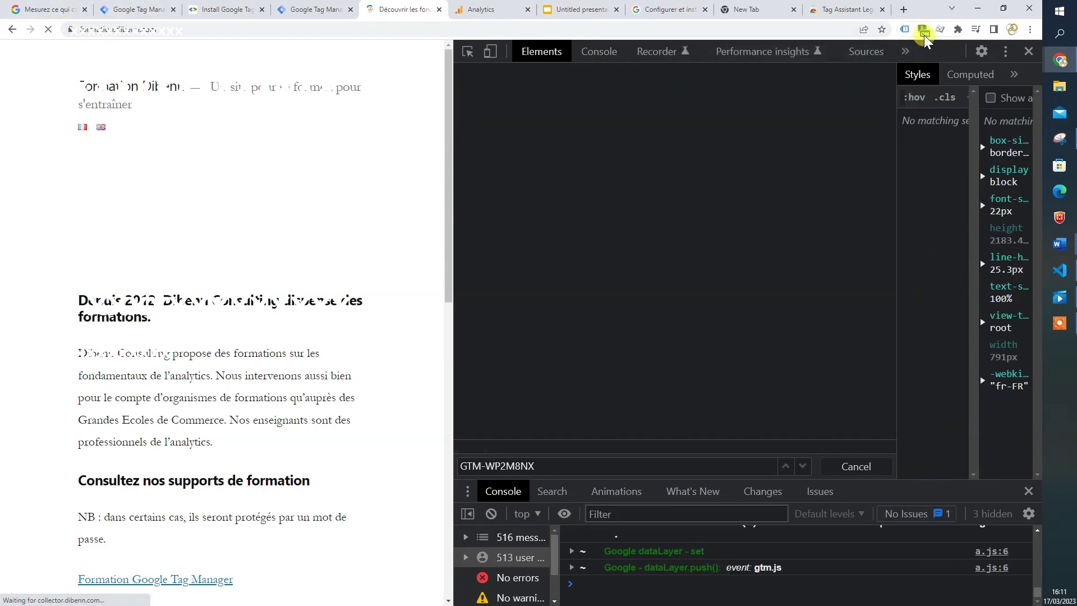
pyautogui.click(905, 28)
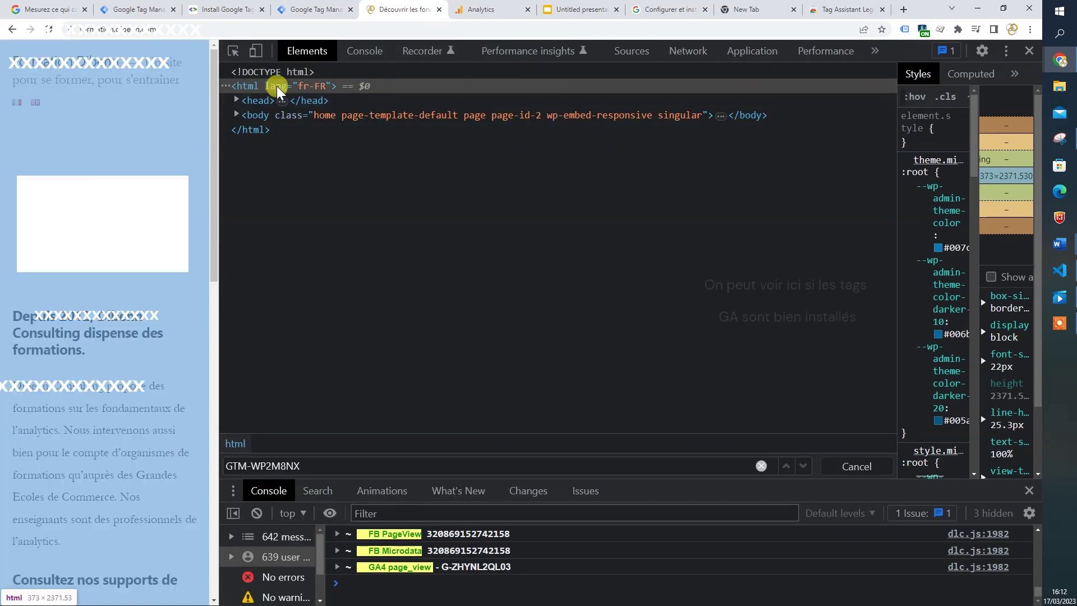
# Expand the training website's head element in the page source inspector to examine its code.
pyautogui.click(237, 99)
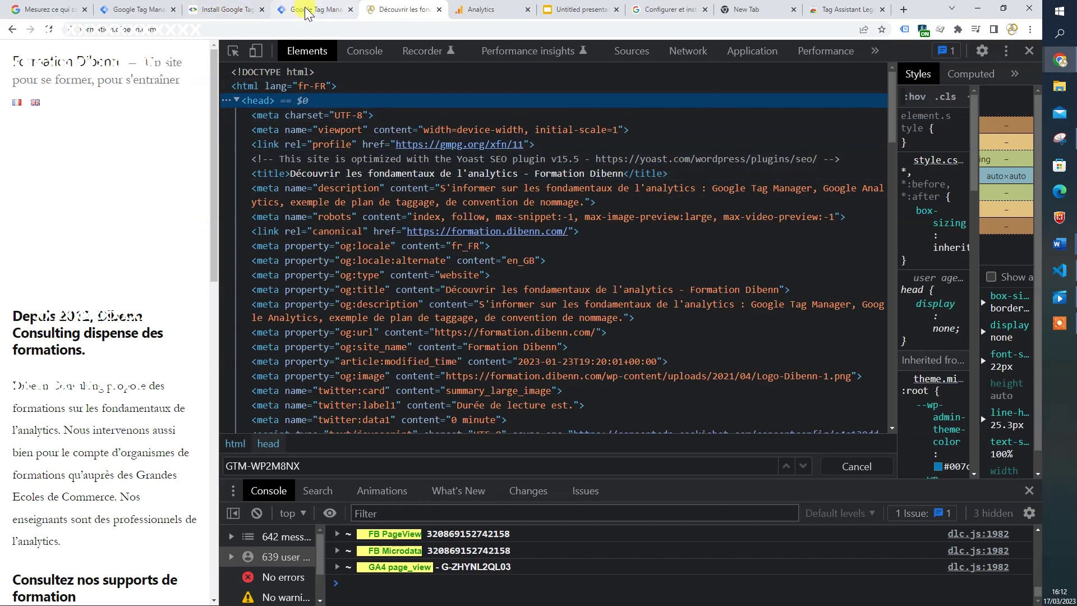
# Check the test container's ID in Tag Manager, and locate the gtm.js script in the training website's head element.
pyautogui.click(151, 9)
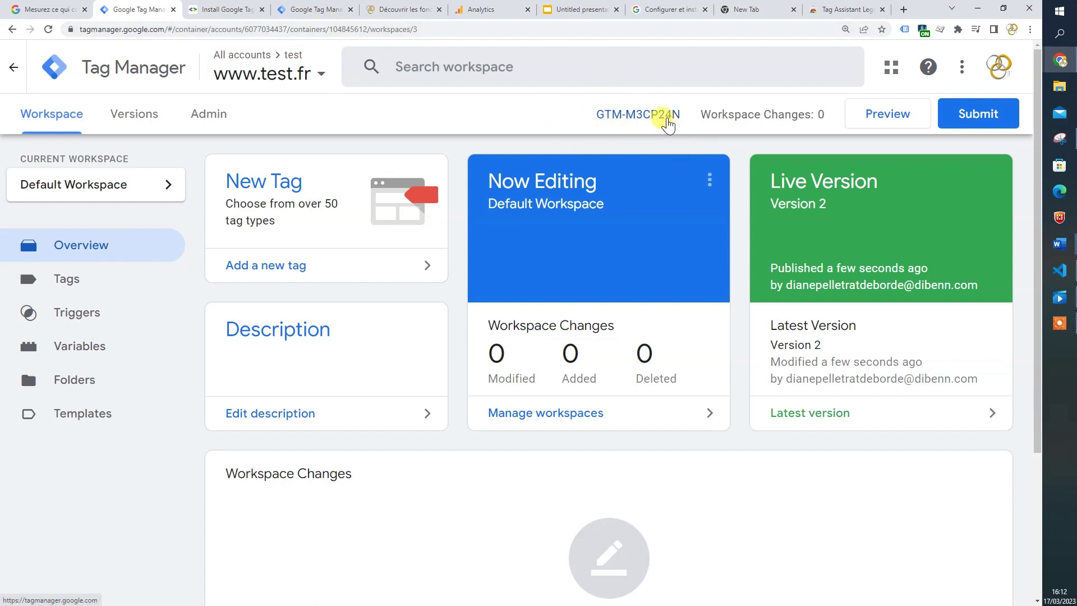
pyautogui.click(403, 9)
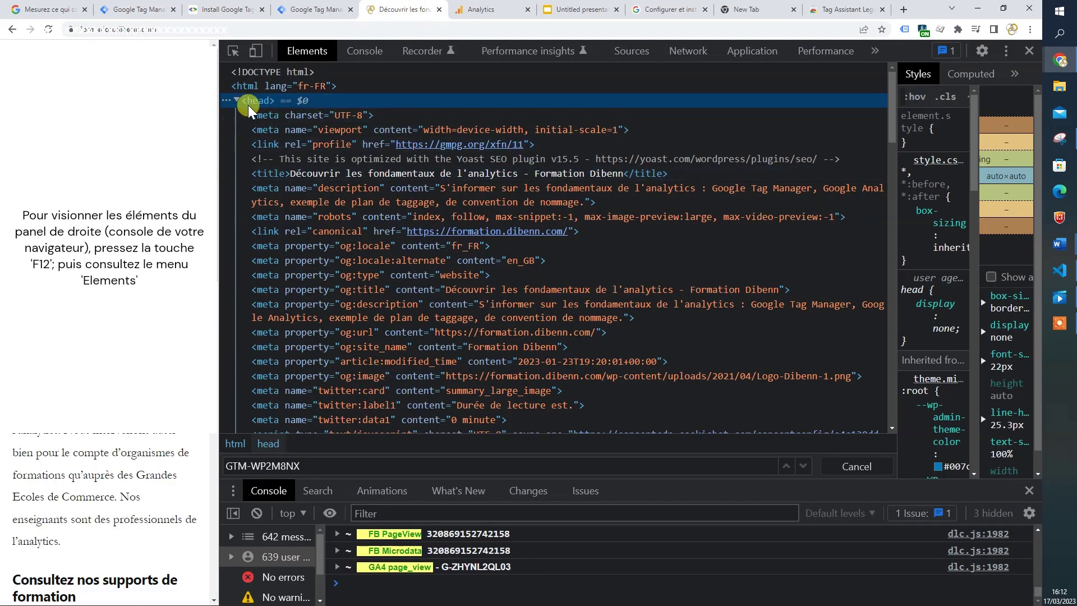
pyautogui.scroll(-5, 535, 248)
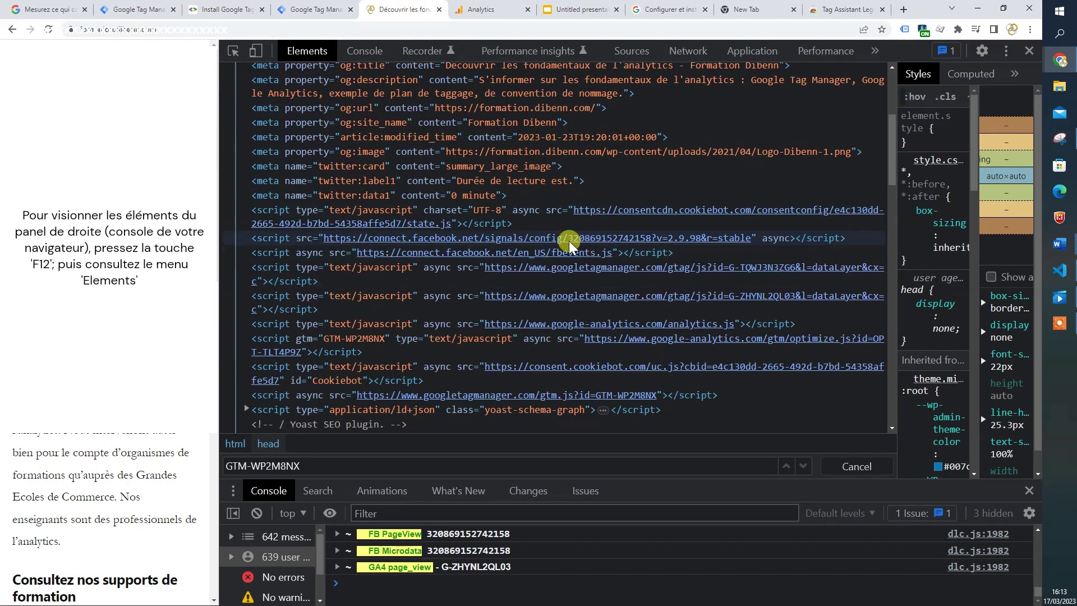
pyautogui.scroll(-1, 604, 276)
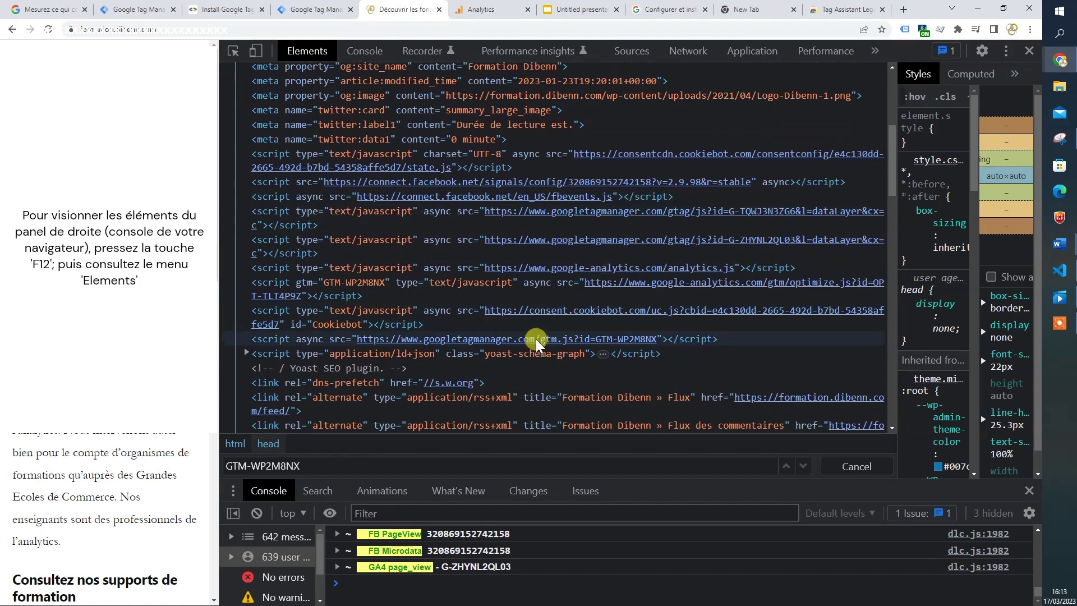
pyautogui.click(536, 338)
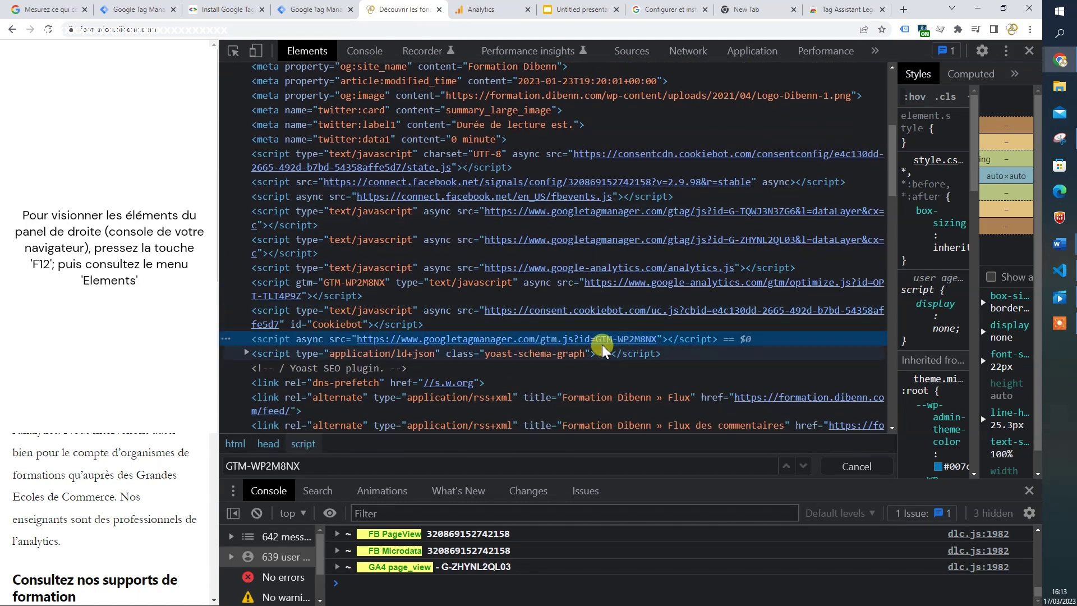
# Open the googletagmanager.com gtm.js script URL from the training website's page source in a new tab.
pyautogui.rightClick(226, 337)
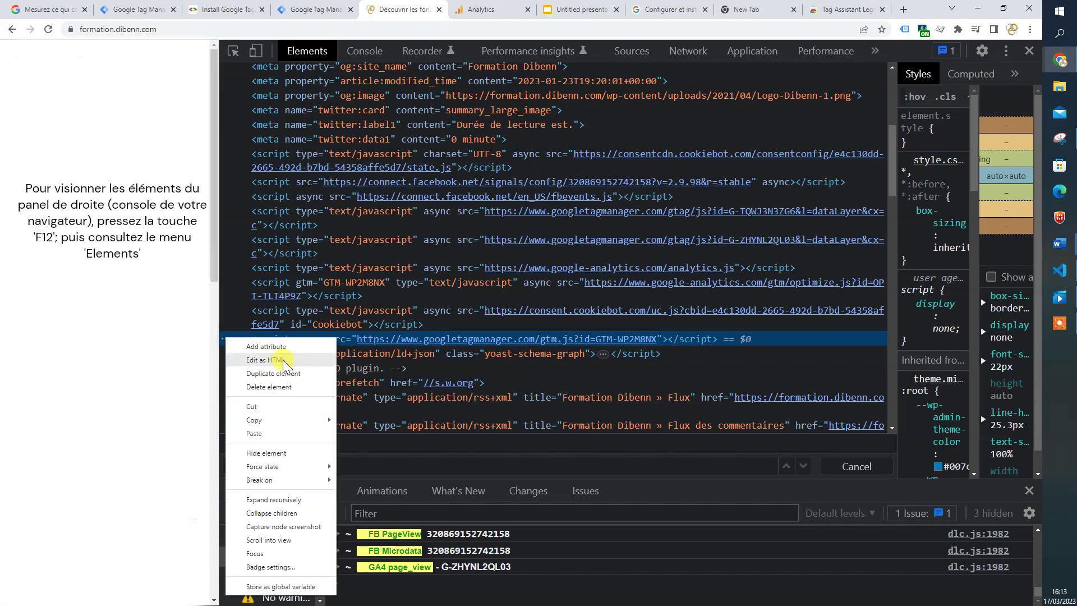
pyautogui.click(282, 361)
pyautogui.moveTo(679, 341); pyautogui.dragTo(376, 341)
pyautogui.rightClick(437, 343)
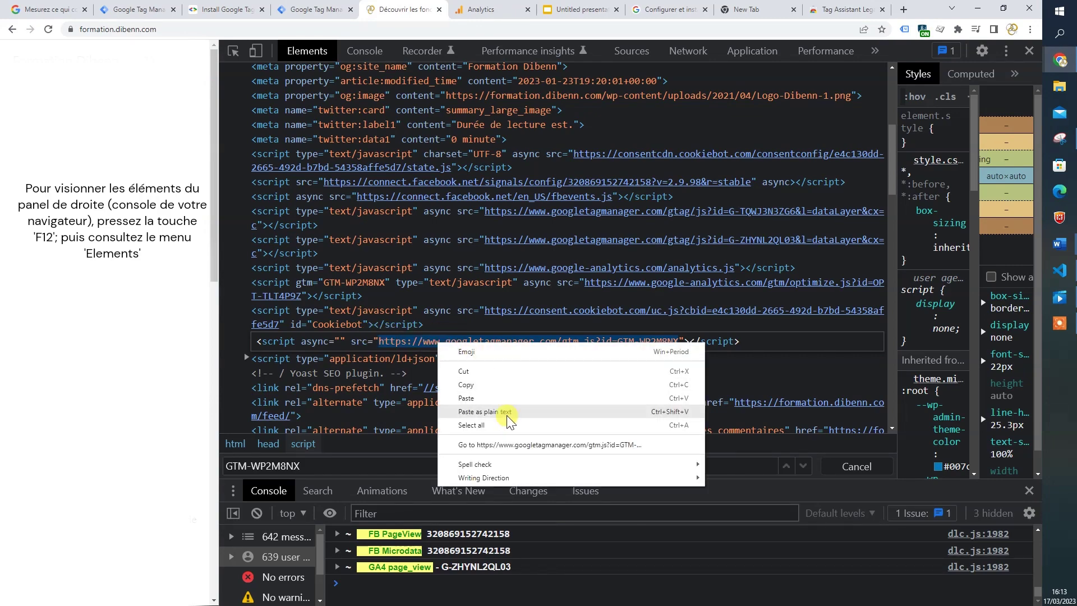
pyautogui.click(537, 444)
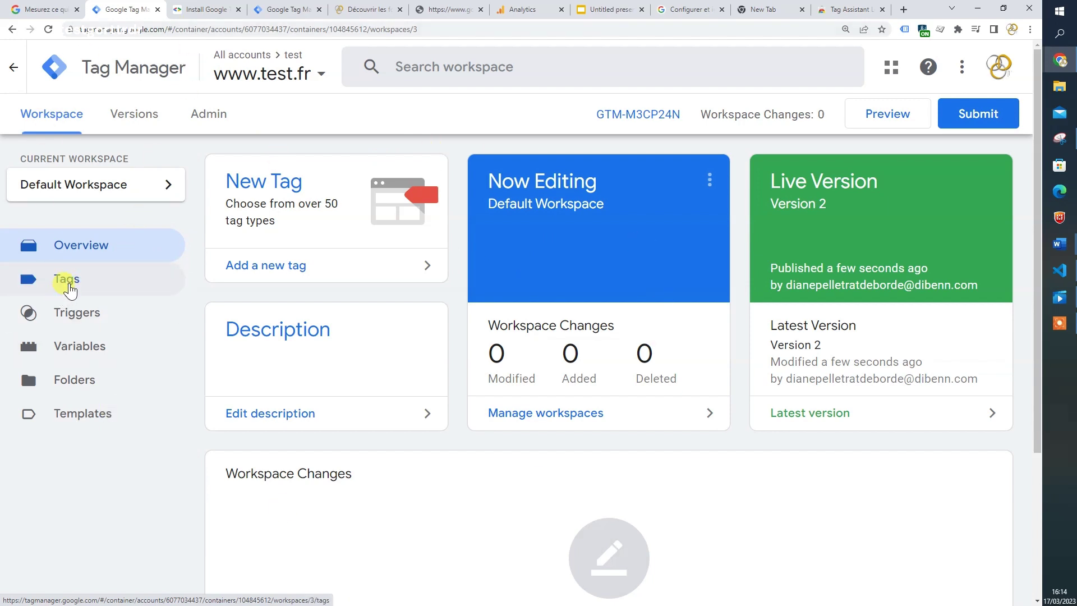
pyautogui.click(68, 283)
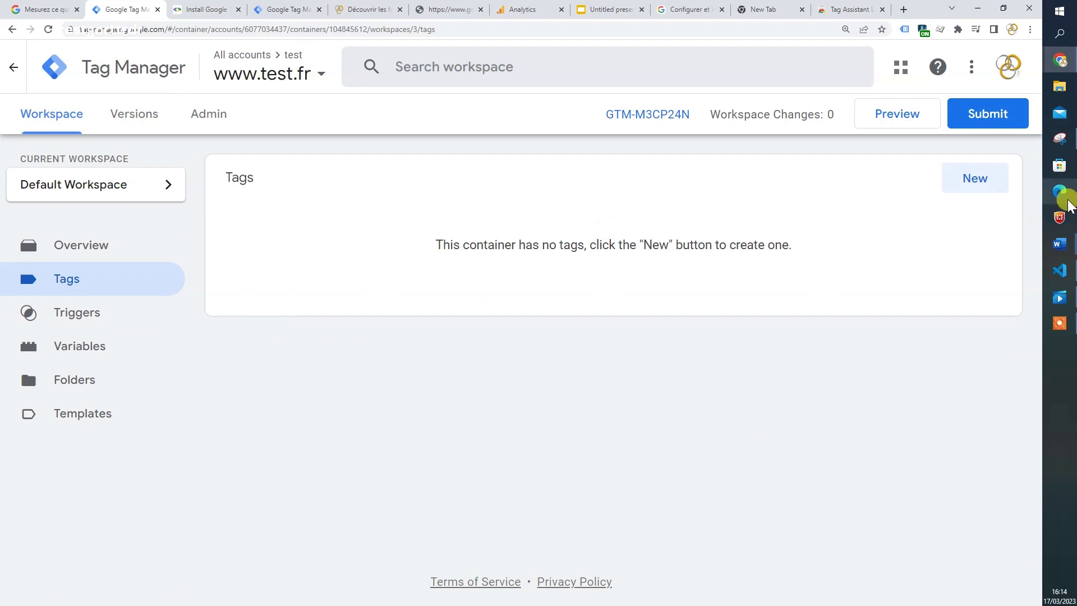
pyautogui.click(994, 190)
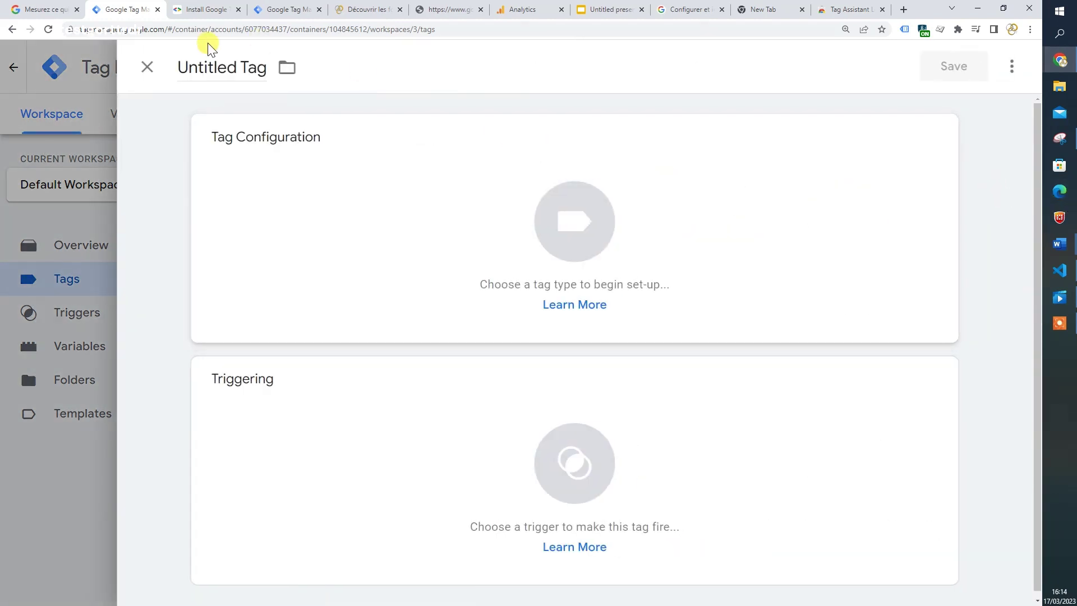
pyautogui.click(230, 66)
pyautogui.click(206, 66)
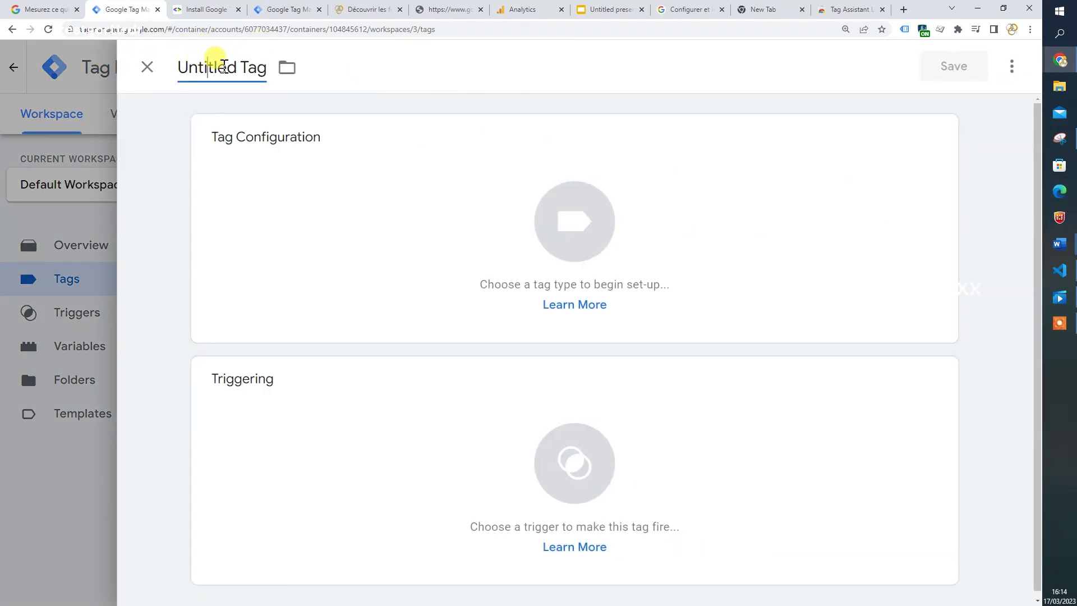
pyautogui.moveTo(236, 66); pyautogui.dragTo(178, 62)
pyautogui.write('GA4')
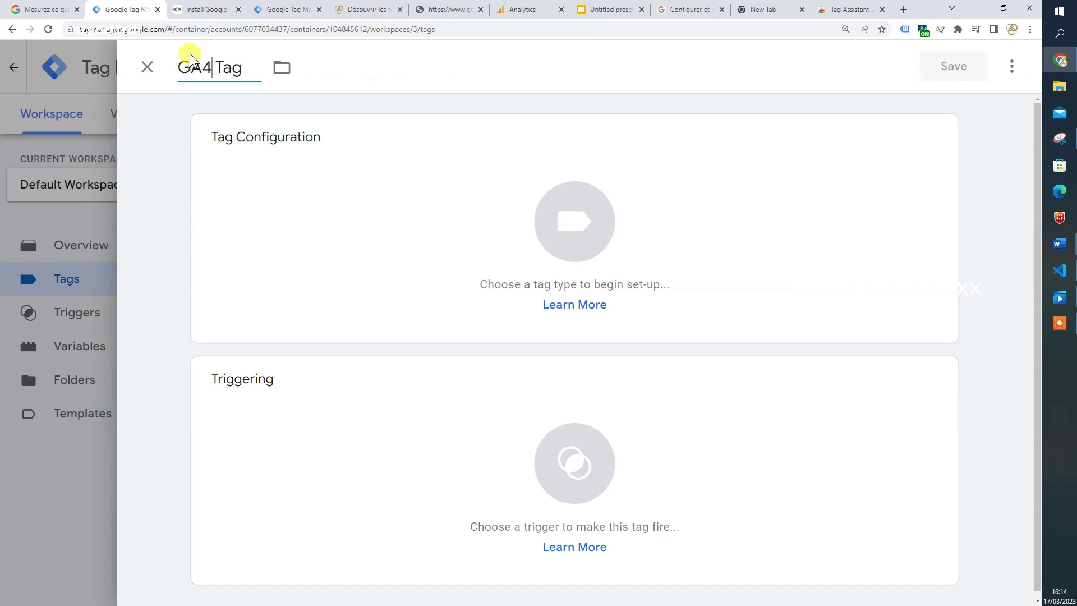
# Set the tag type to Google Analytics: GA4 Configuration and view the help for the Measurement ID.
pyautogui.click(935, 137)
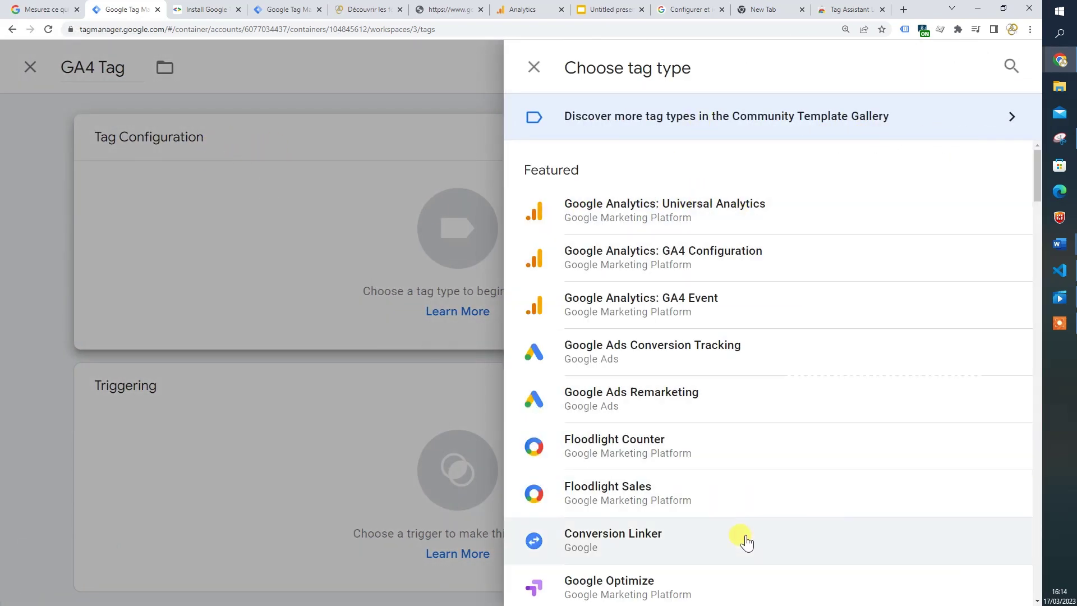
pyautogui.moveTo(1035, 164)
pyautogui.mouseDown()
pyautogui.moveTo(1050, 539)
pyautogui.moveTo(1035, 171)
pyautogui.mouseUp()
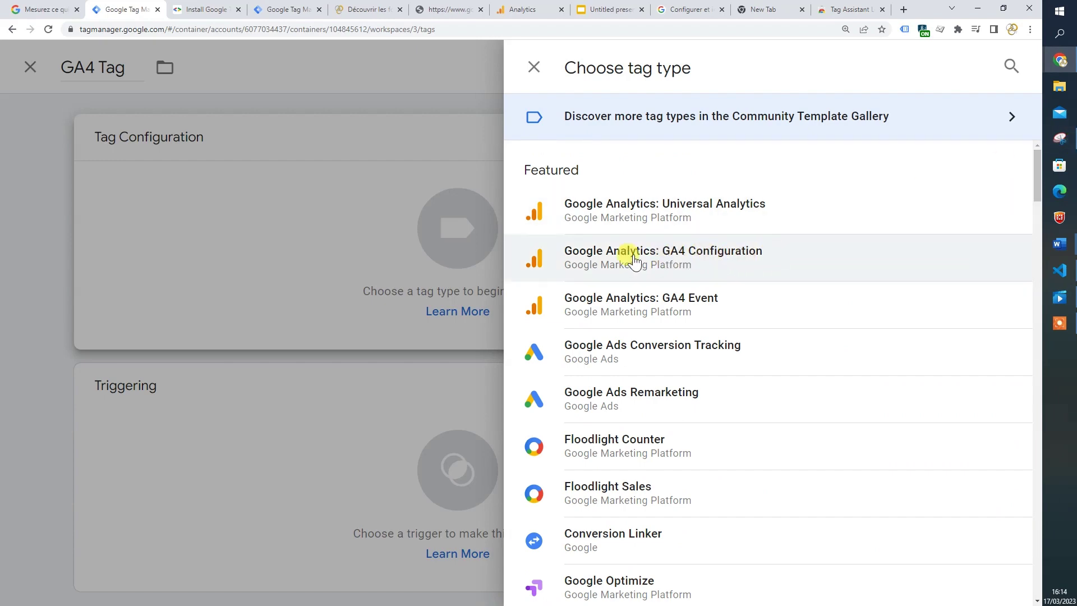
pyautogui.click(710, 256)
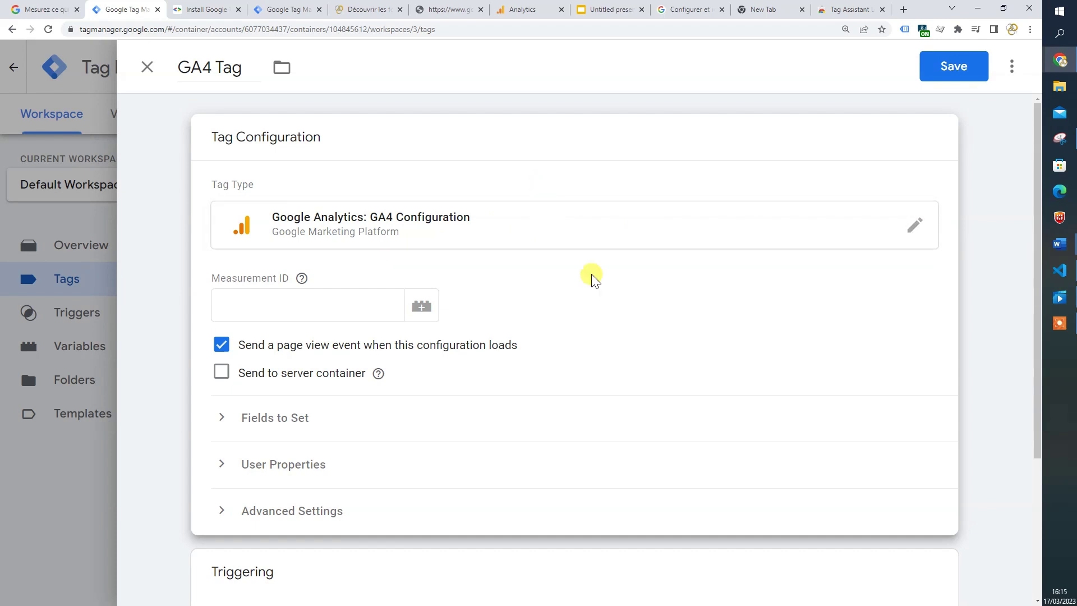
pyautogui.scroll(-2, 617, 289)
pyautogui.click(268, 189)
pyautogui.click(302, 167)
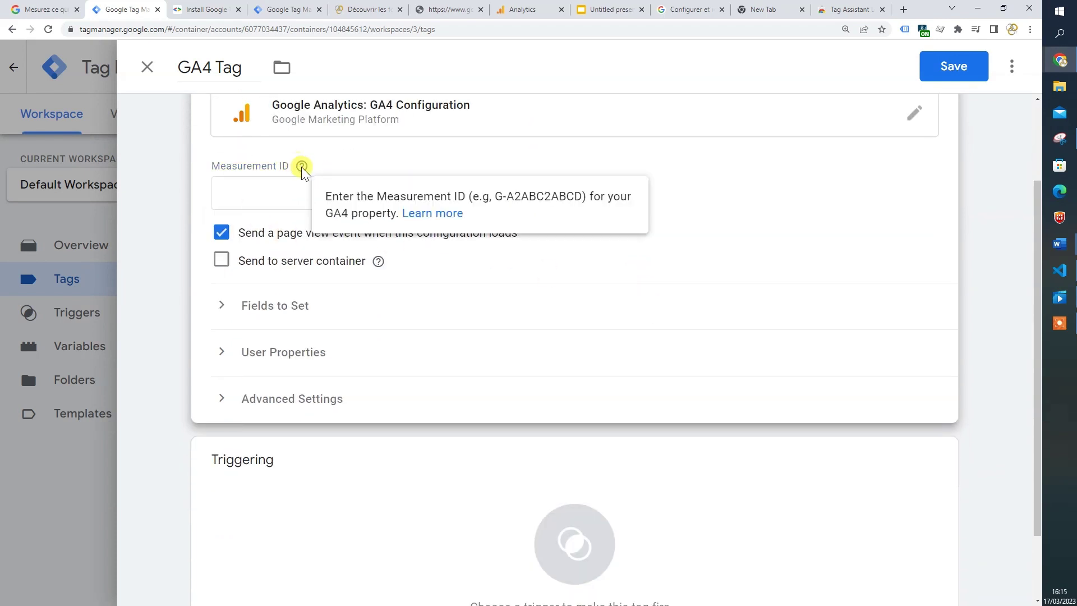
# Switch to Google Analytics and copy the measurement ID from the training website's web data stream details.
pyautogui.click(539, 10)
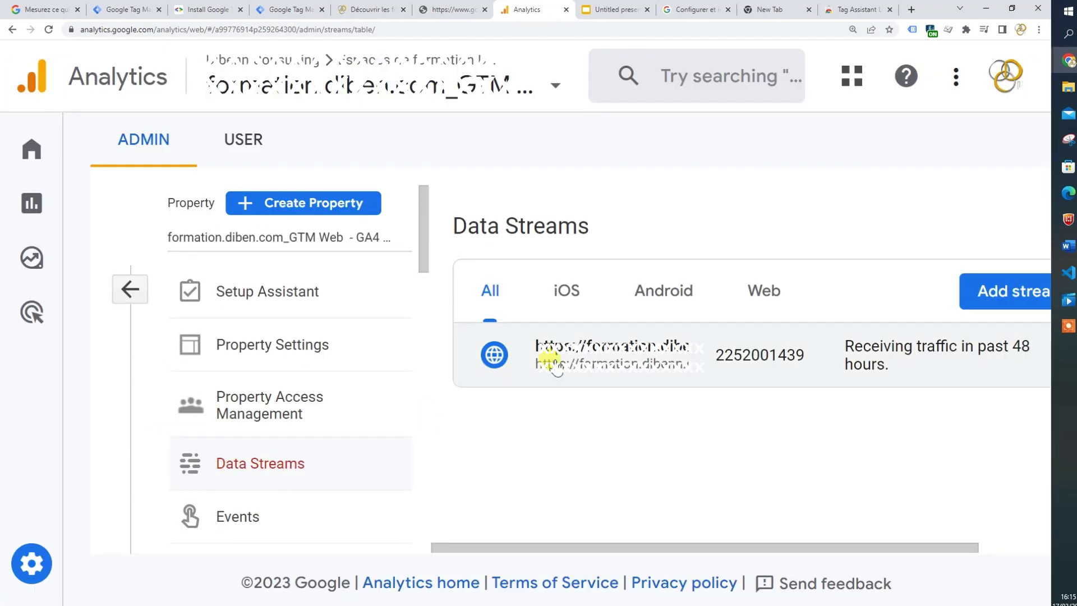
pyautogui.click(575, 355)
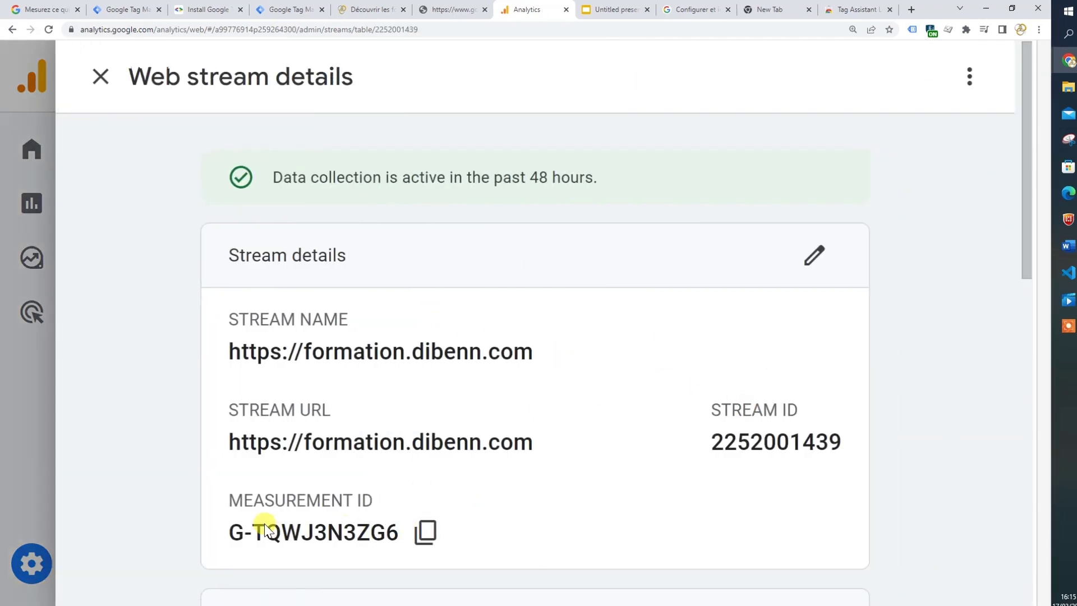
pyautogui.click(427, 530)
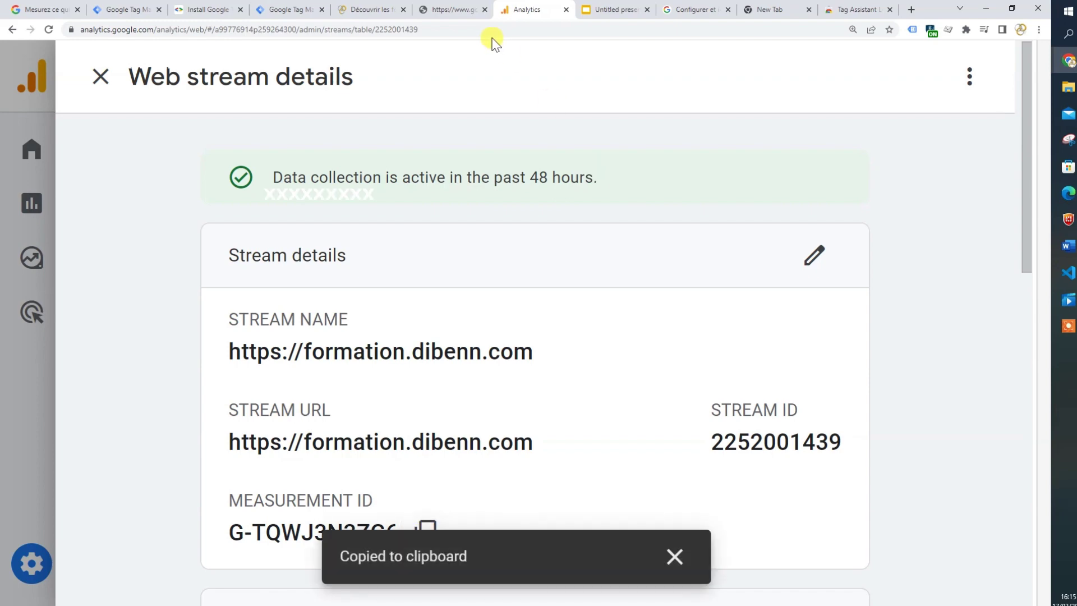
# Switch to the Untitled Tag in the other Tag Manager container and paste the copied ID as its Measurement ID.
pyautogui.click(284, 9)
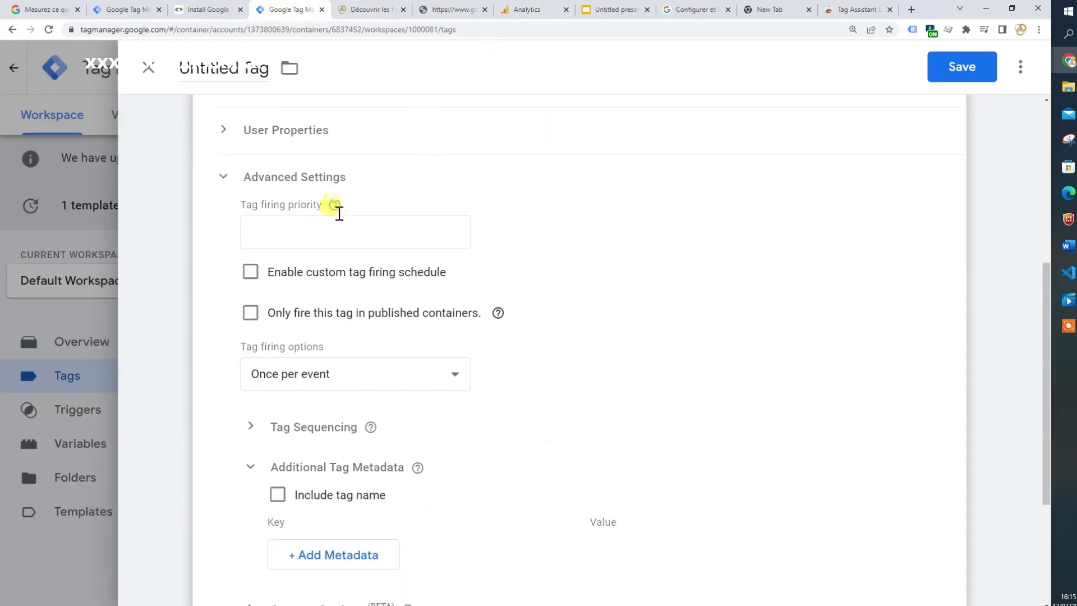
pyautogui.scroll(6, 308, 217)
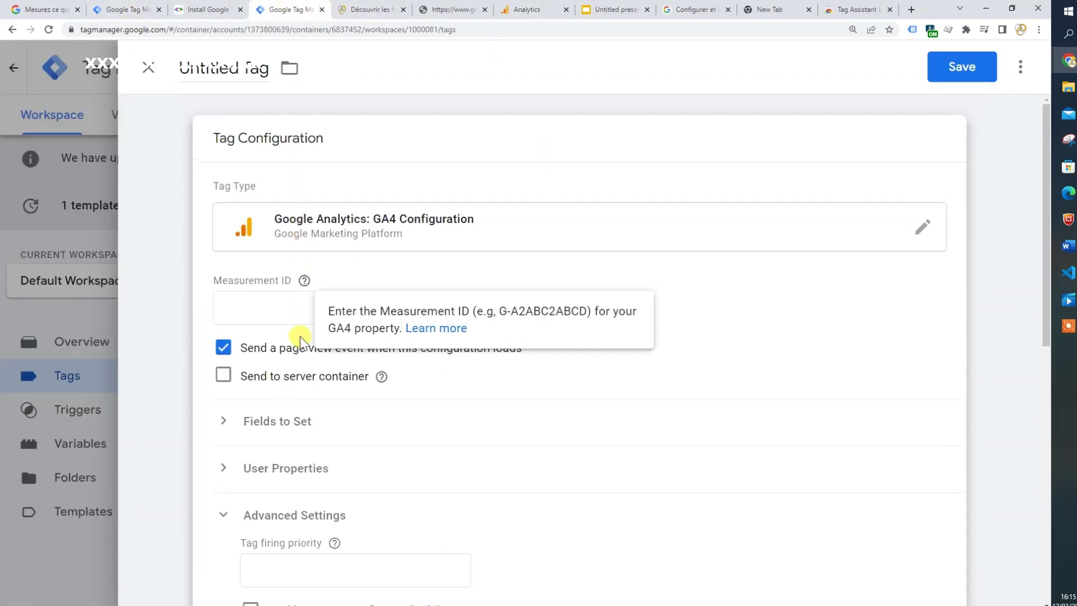
pyautogui.click(301, 315)
pyautogui.hotkey('ctrl', 'v')
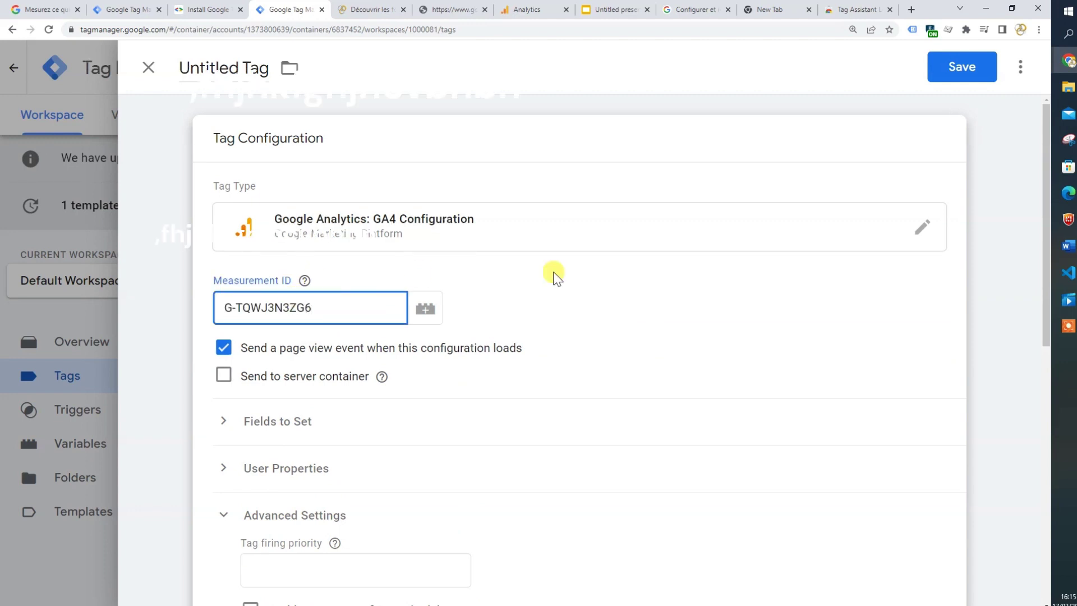
pyautogui.click(689, 308)
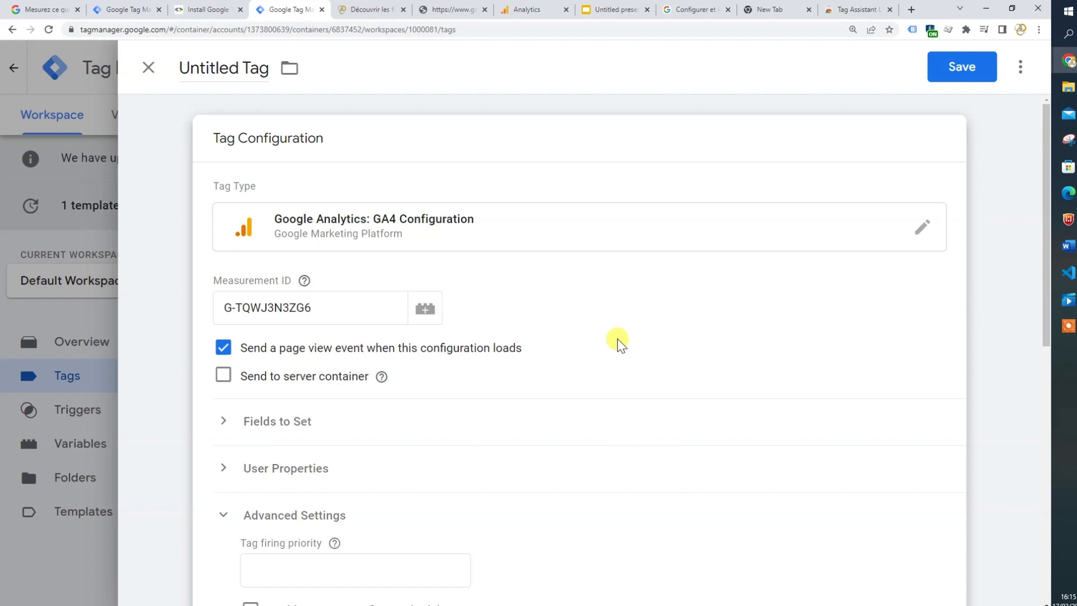
# Add a field to set in the GA4 configuration tag, named cookieExpires with the value 34164000.
pyautogui.scroll(-3, 617, 342)
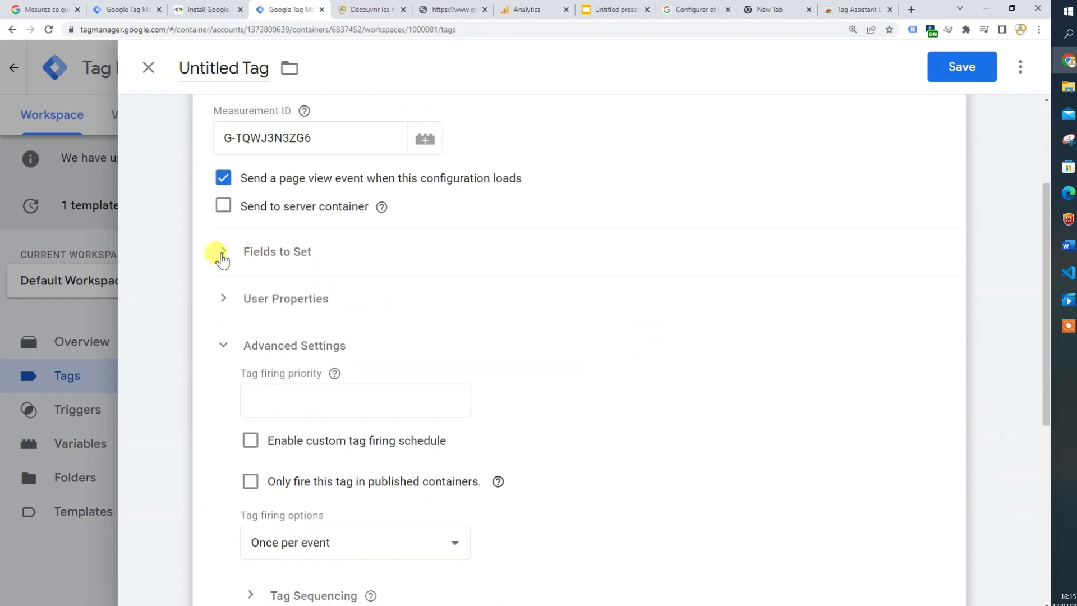
pyautogui.click(222, 256)
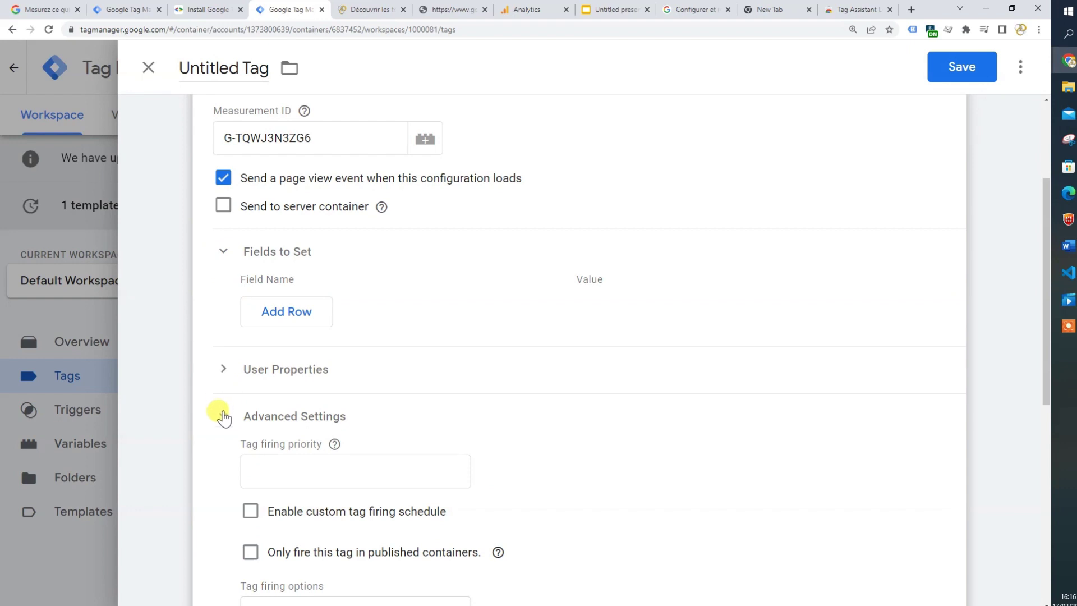
pyautogui.click(223, 417)
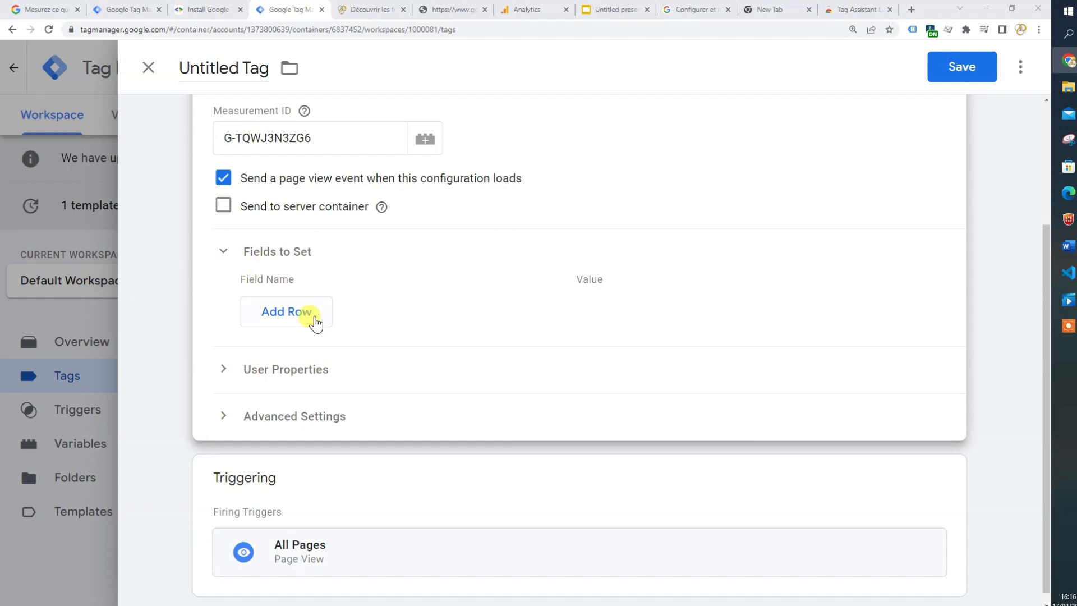
pyautogui.click(283, 314)
pyautogui.click(309, 313)
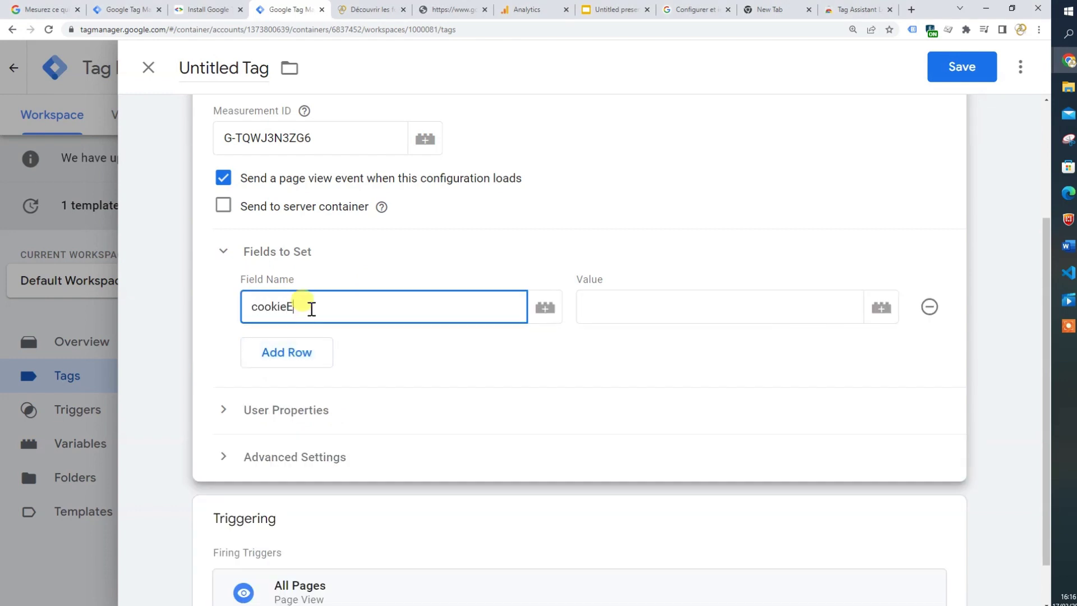
pyautogui.click(593, 305)
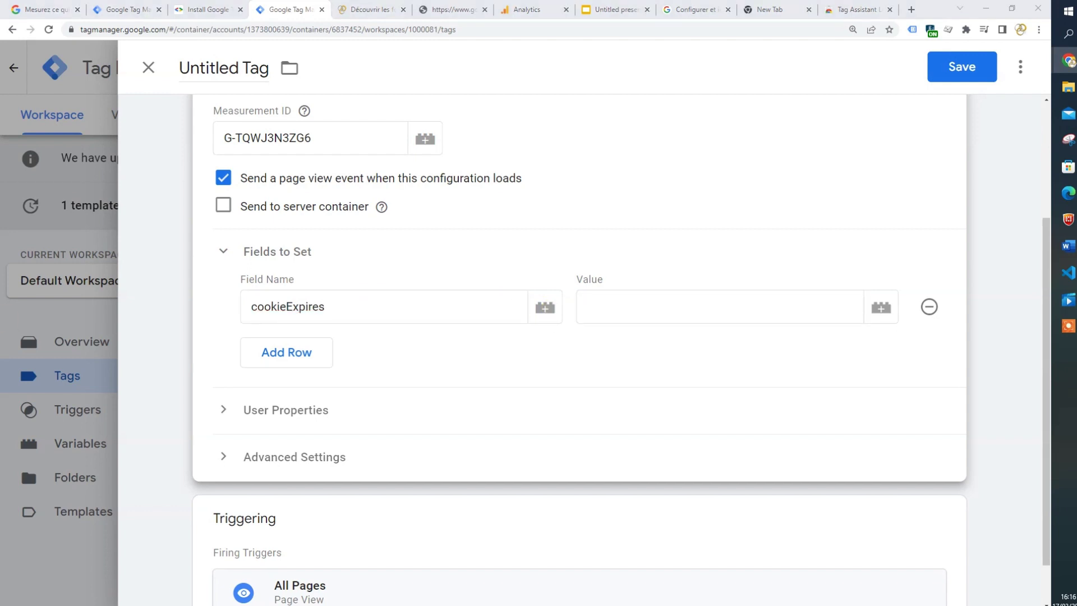
pyautogui.click(642, 305)
pyautogui.hotkey('ctrl', 'v')
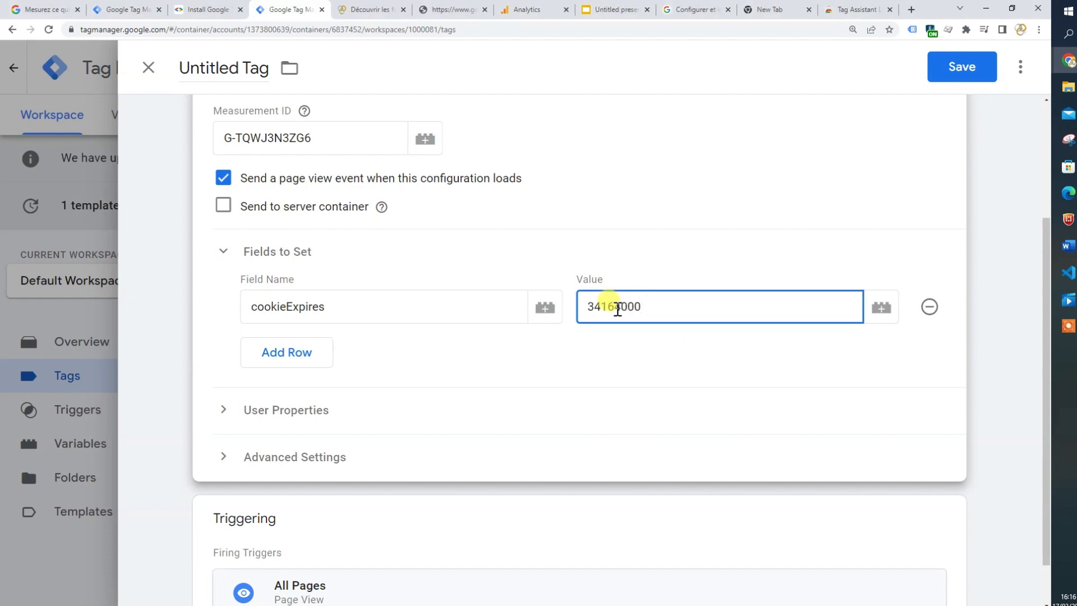
pyautogui.click(556, 352)
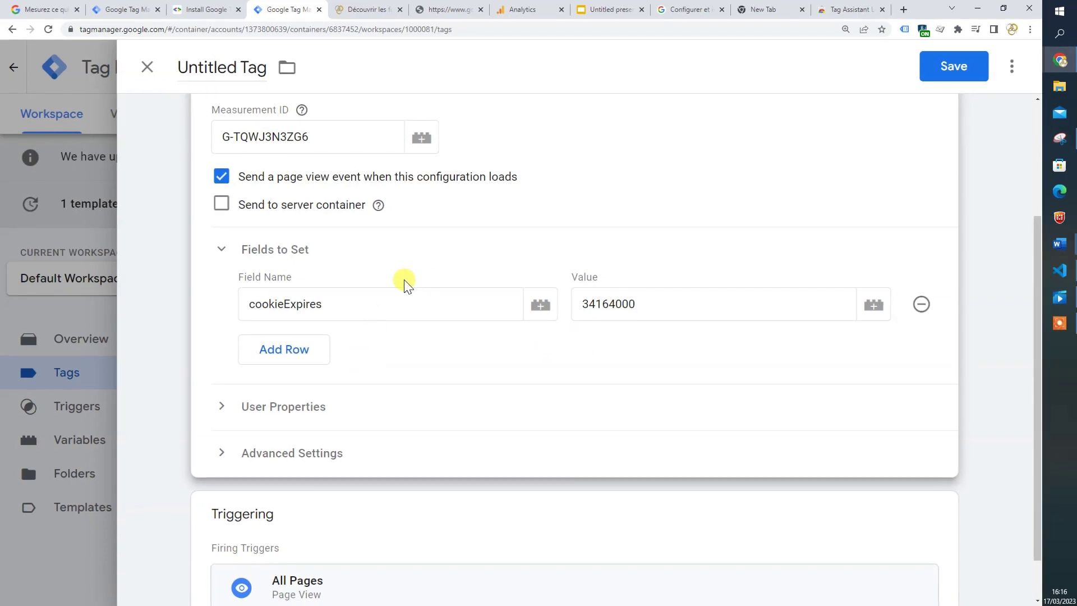
# Expand the User Properties and Advanced Settings sections of the GA4 configuration tag to review their options.
pyautogui.click(227, 409)
pyautogui.scroll(-1, 393, 387)
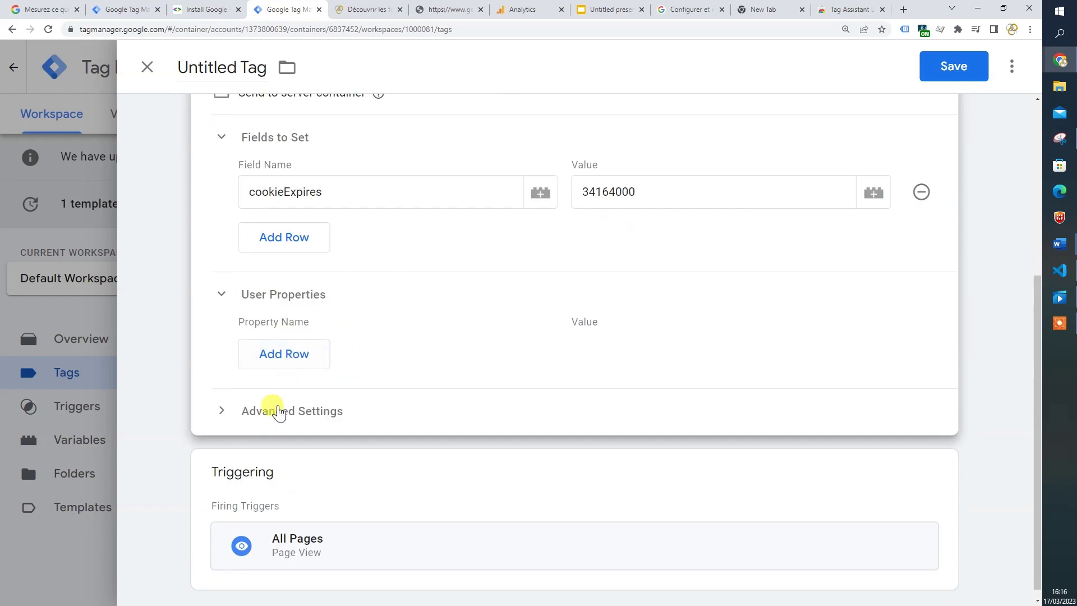
pyautogui.click(221, 411)
pyautogui.scroll(-2, 336, 365)
pyautogui.scroll(-4, 480, 356)
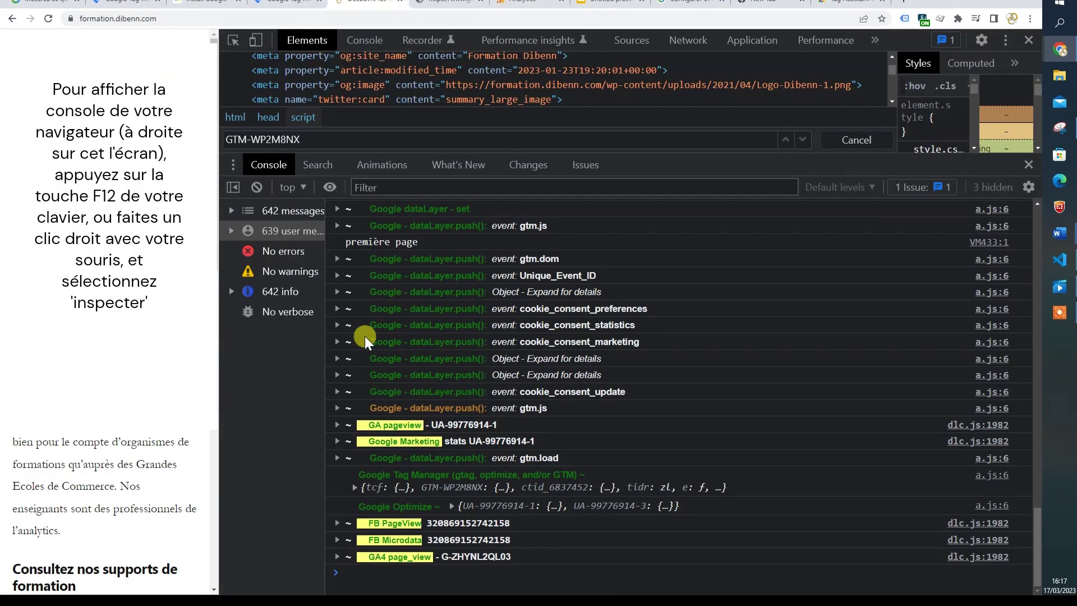
# Inspect the cookie_consent_statistics event in the site's console, and set the Cookie_consent_statistics trigger's type to Custom Event.
pyautogui.click(337, 326)
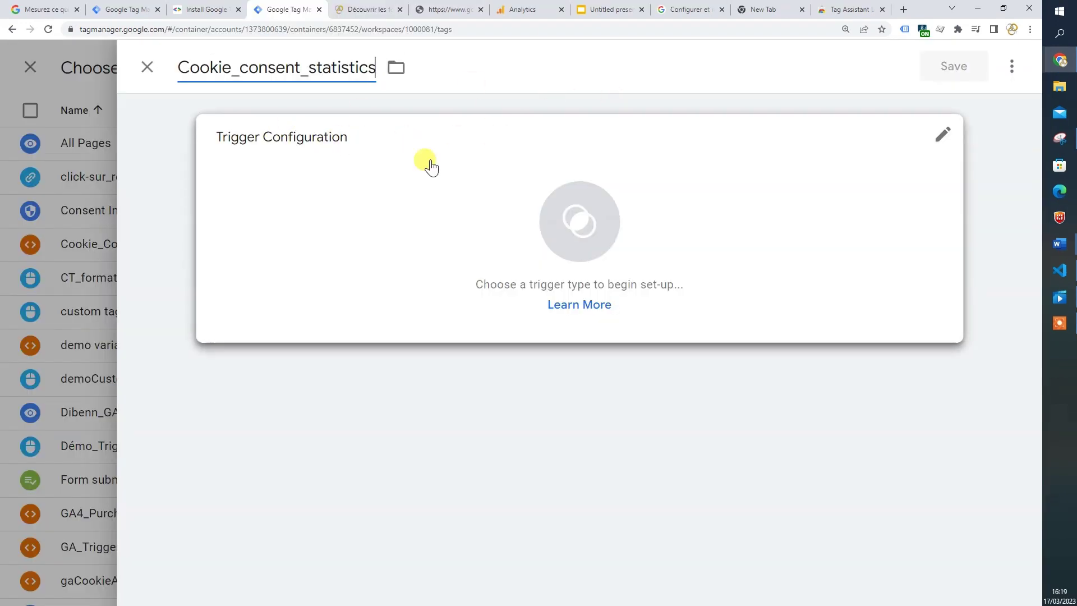
pyautogui.click(936, 137)
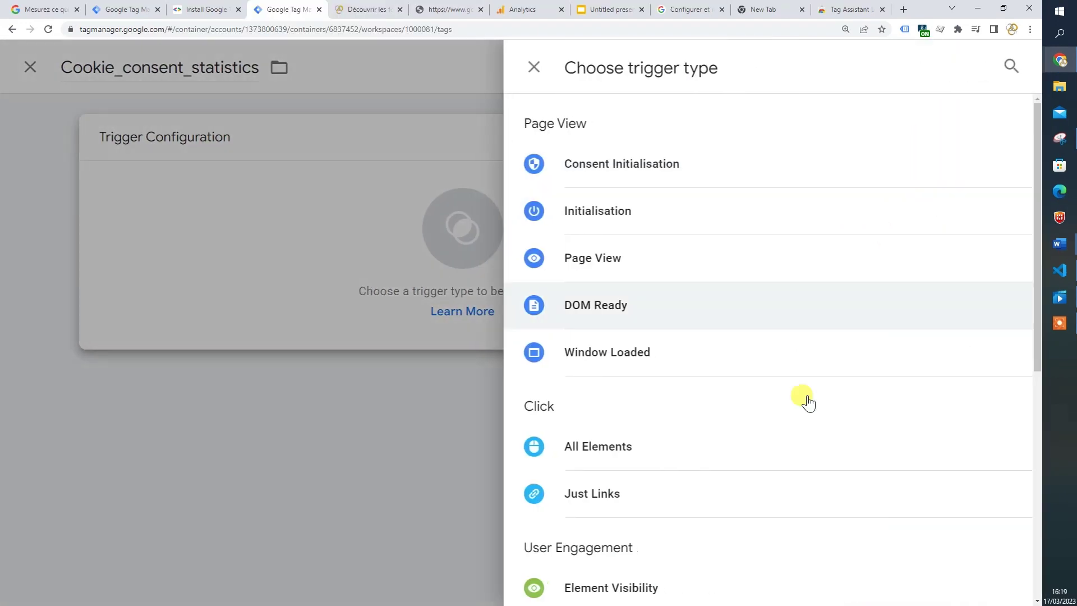
pyautogui.scroll(-5, 702, 460)
pyautogui.click(680, 547)
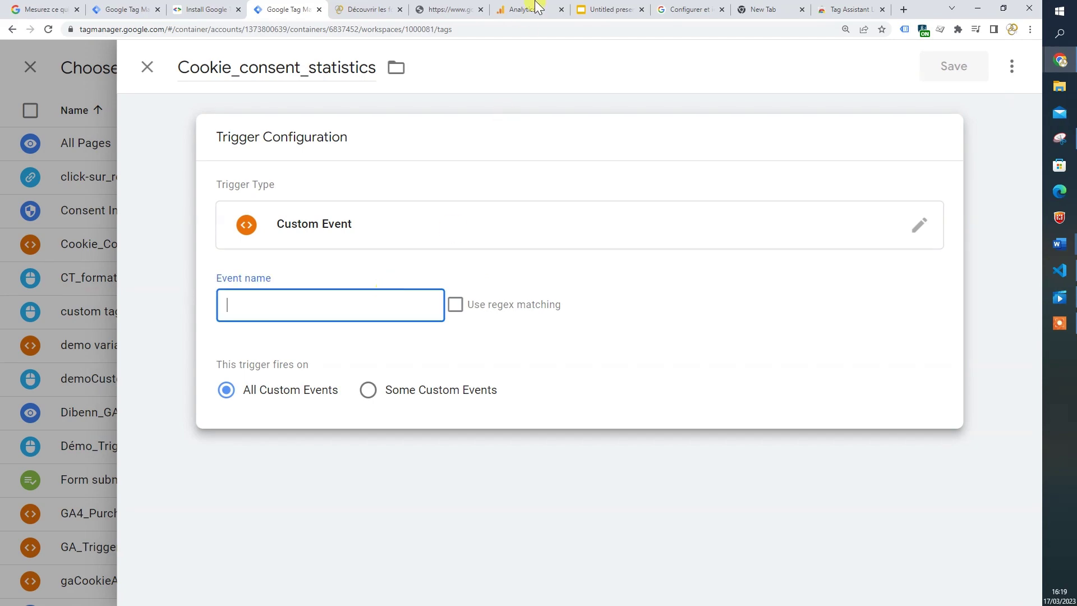
# Copy the event name cookie_consent_statistics from the site's console into the Cookie_consent_statistics trigger's Event name and save the trigger.
pyautogui.click(365, 9)
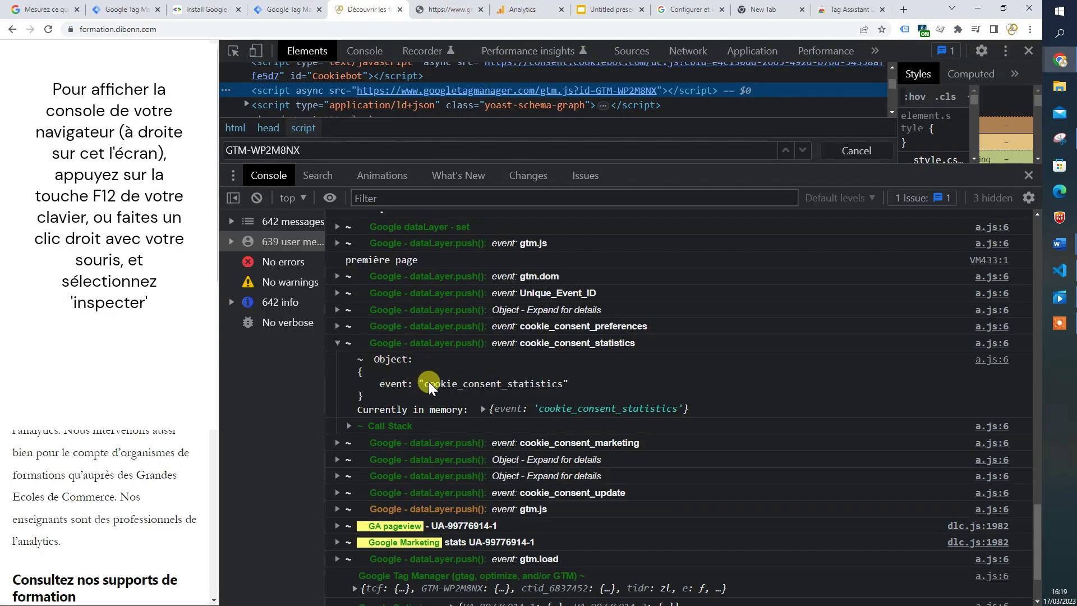
pyautogui.moveTo(426, 387); pyautogui.dragTo(561, 385)
pyautogui.rightClick(546, 384)
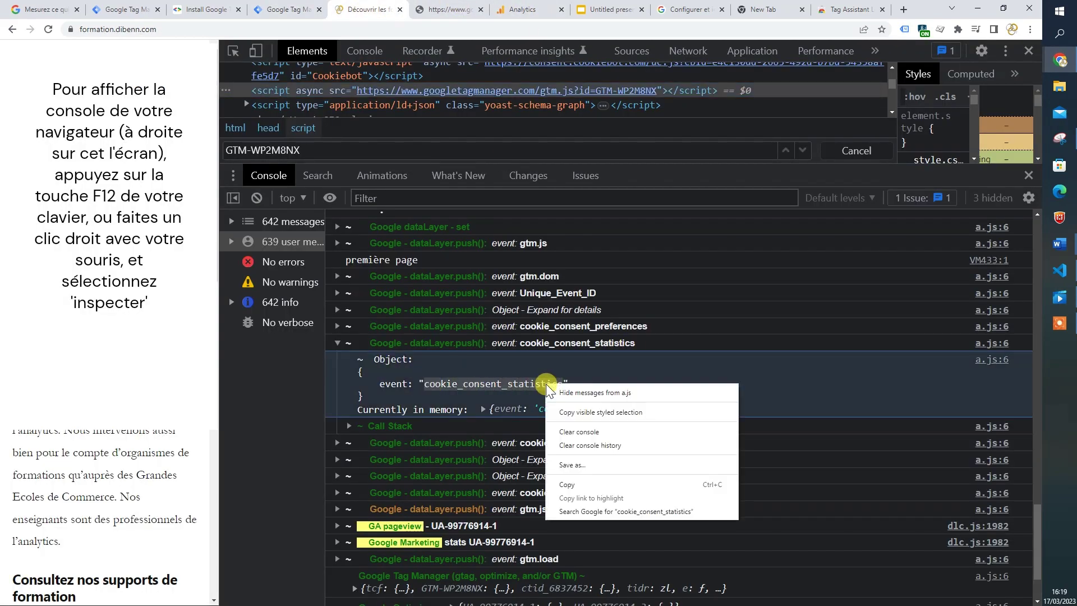
pyautogui.click(583, 483)
pyautogui.click(286, 10)
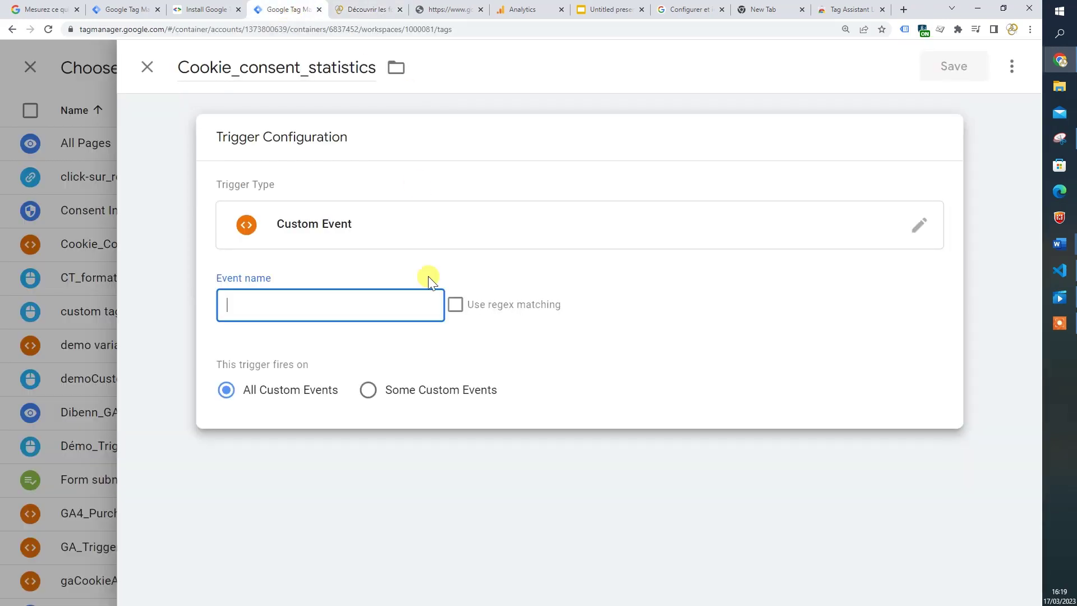
pyautogui.hotkey('ctrl', 'v')
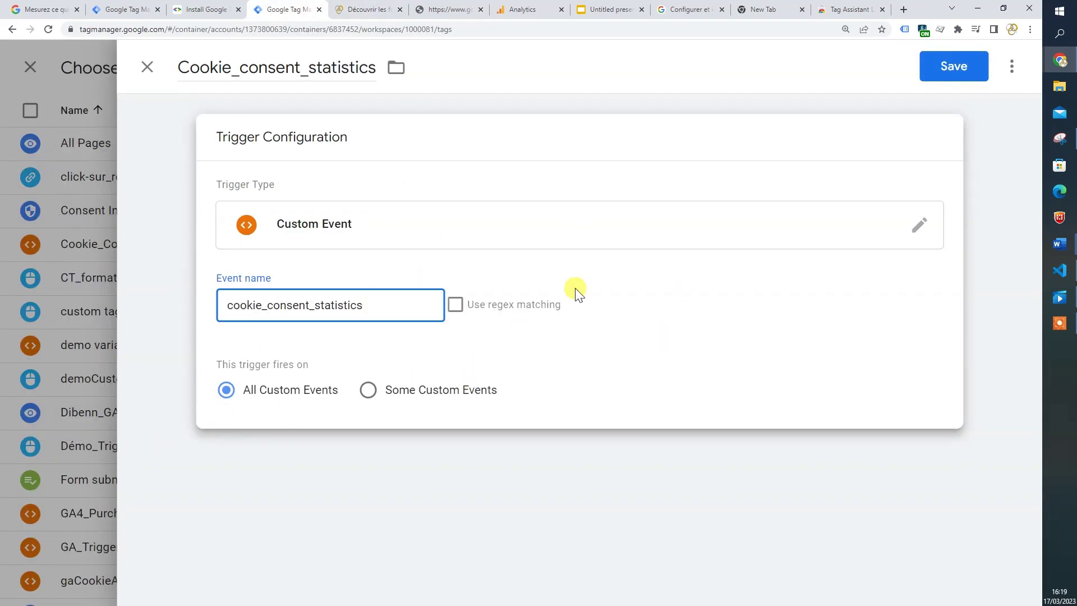
pyautogui.click(961, 67)
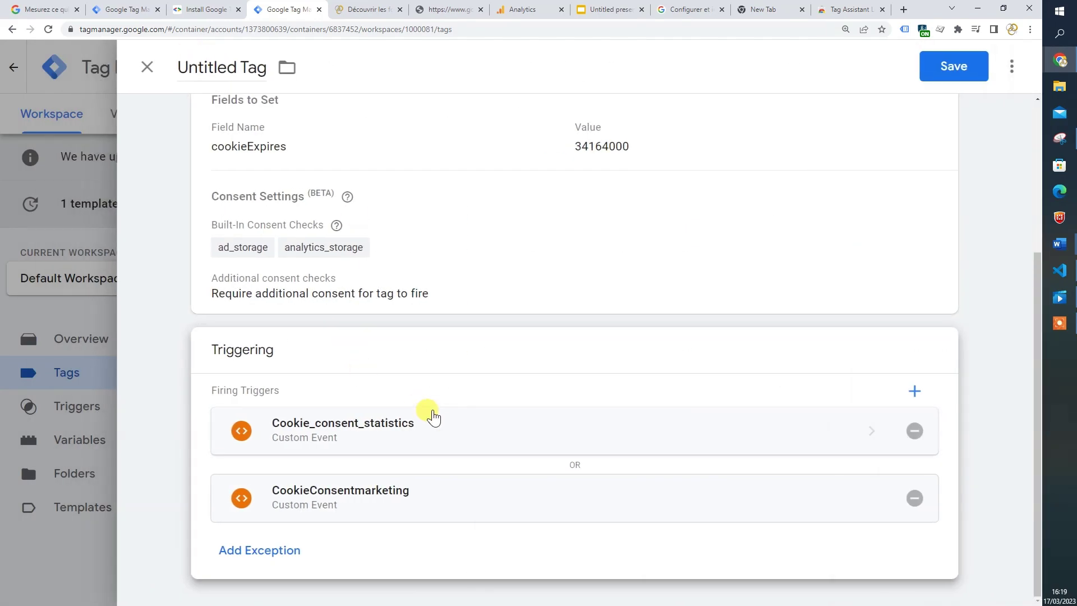
# Remove the CookieConsentmarketing firing trigger from the tag and review the GA4 configuration settings.
pyautogui.click(914, 498)
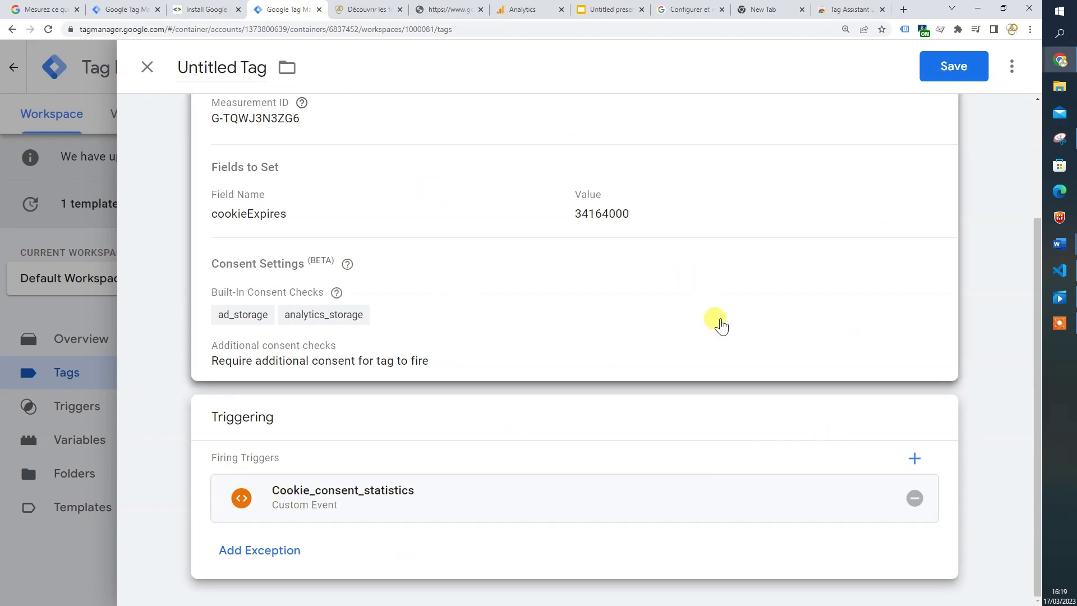
pyautogui.scroll(3, 717, 324)
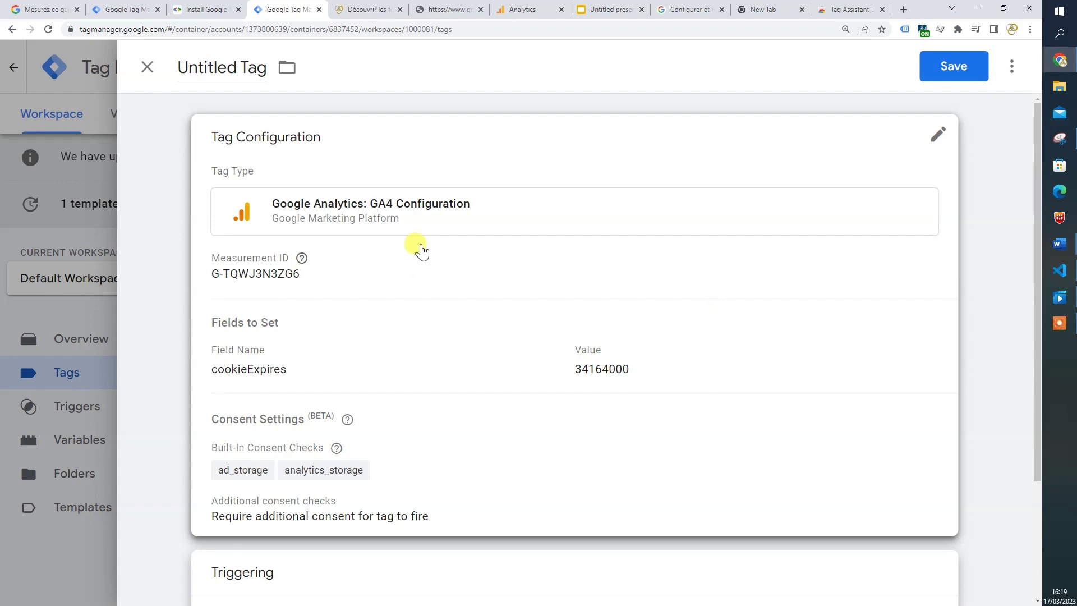
pyautogui.click(939, 138)
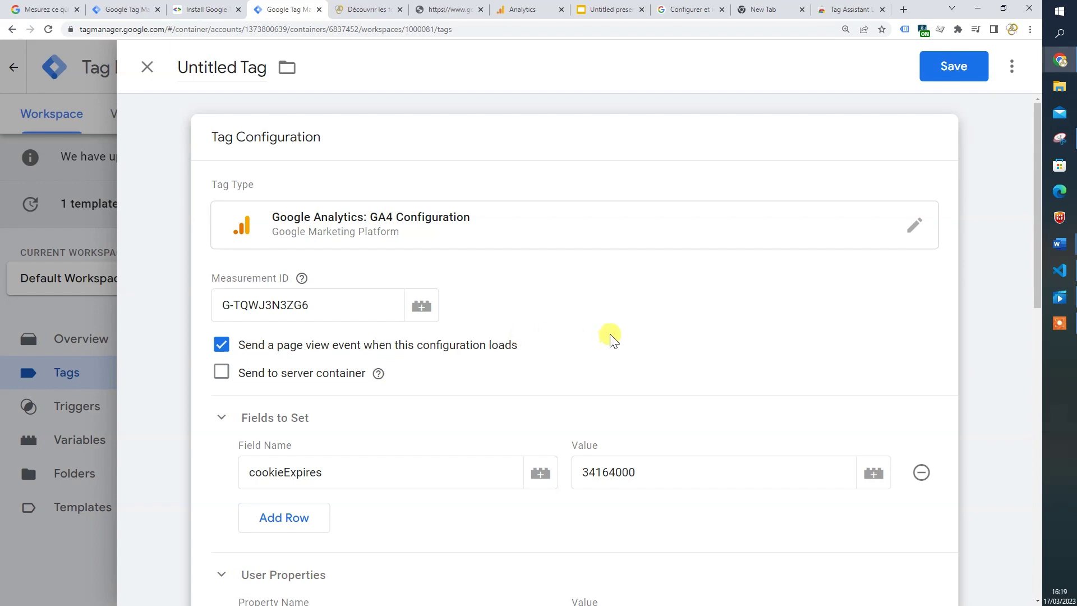
pyautogui.scroll(-2, 617, 336)
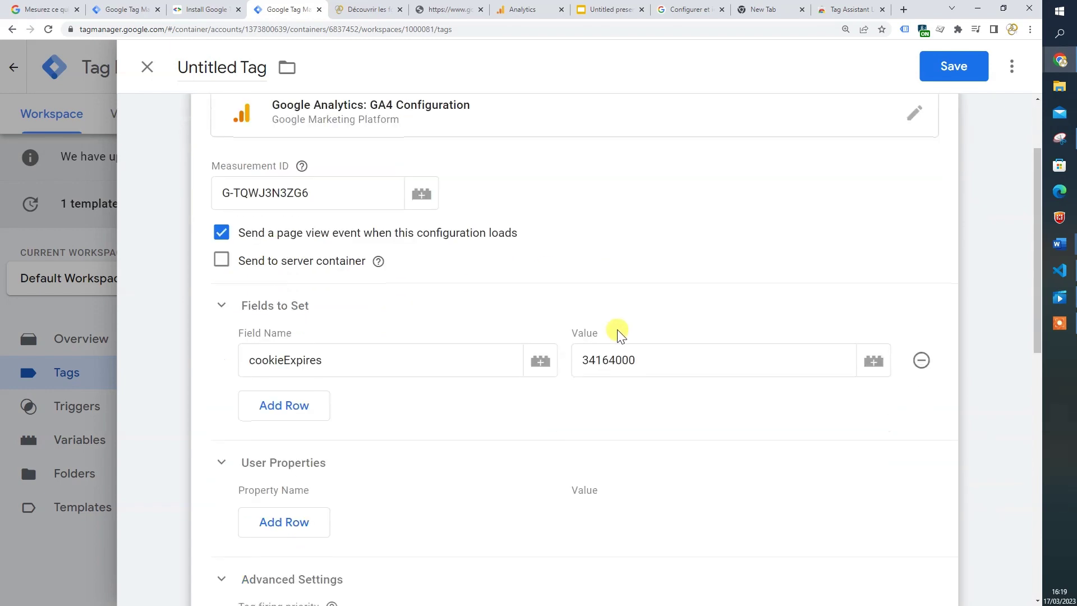
pyautogui.scroll(-2, 616, 334)
pyautogui.scroll(4, 623, 332)
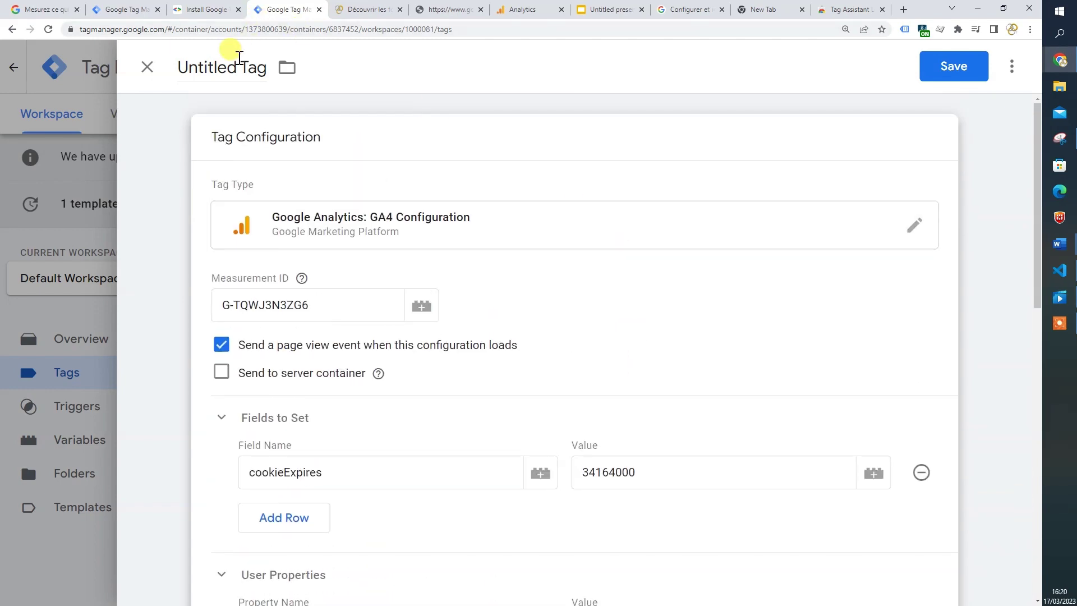
# Rename the untitled tag as demo GA4 Tag and save it.
pyautogui.moveTo(240, 57); pyautogui.dragTo(171, 61)
pyautogui.write('demo')
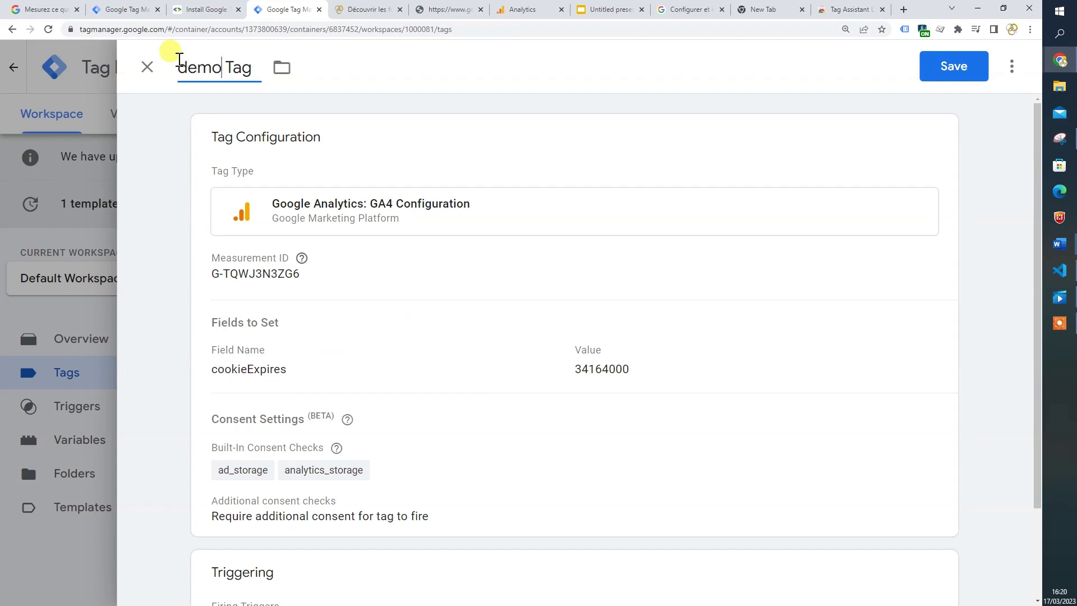
pyautogui.write(' GA4')
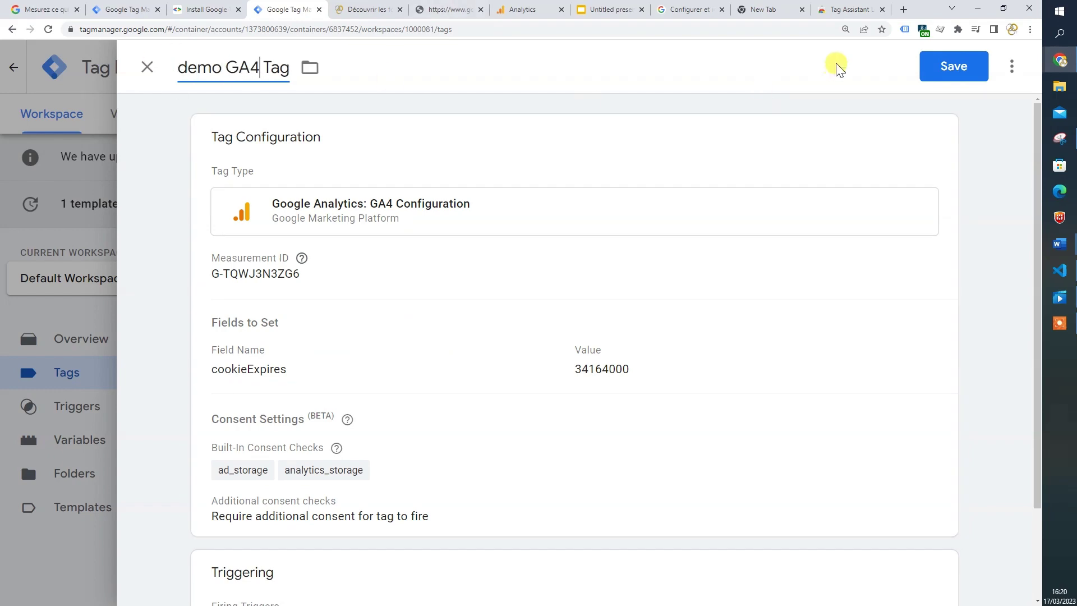
pyautogui.click(959, 68)
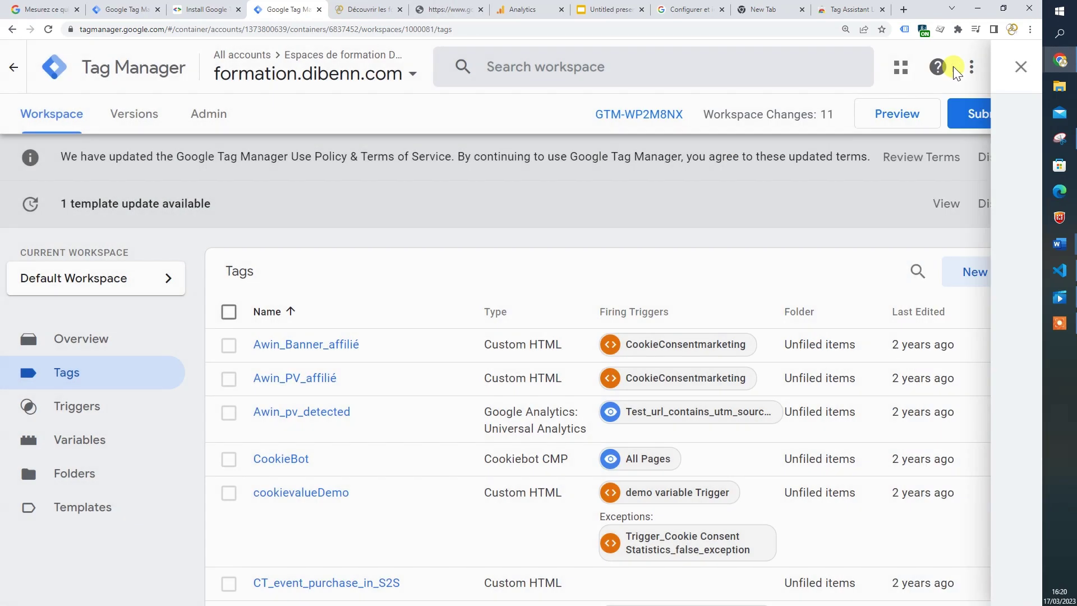
# Start submitting the workspace changes with Publish and Create Version, naming the version demo GA4 tag.
pyautogui.click(977, 113)
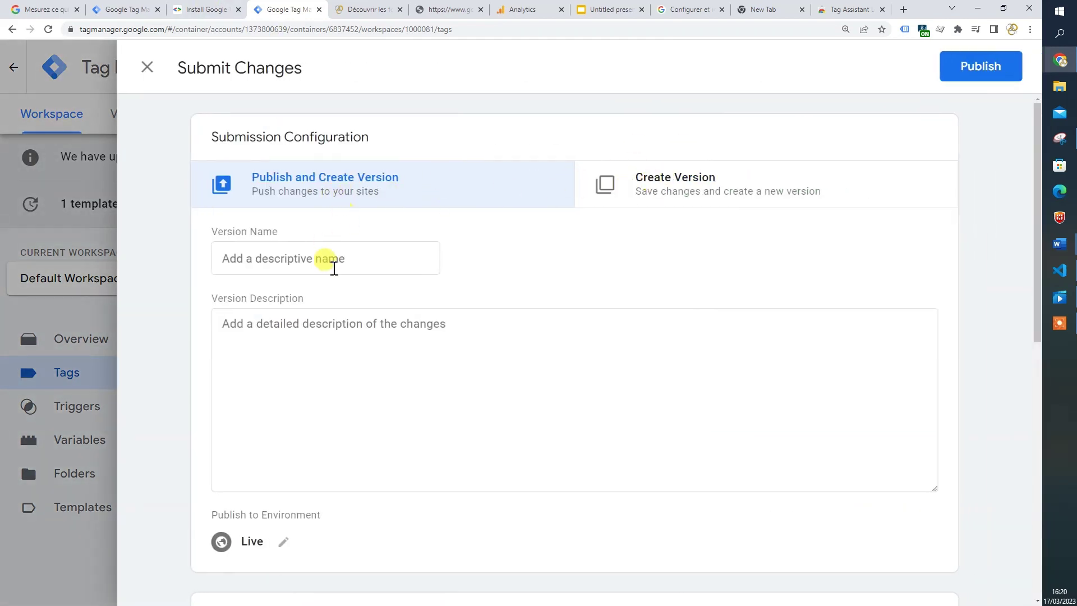
pyautogui.click(647, 186)
pyautogui.click(385, 193)
pyautogui.click(386, 252)
pyautogui.write('demo GA4 t')
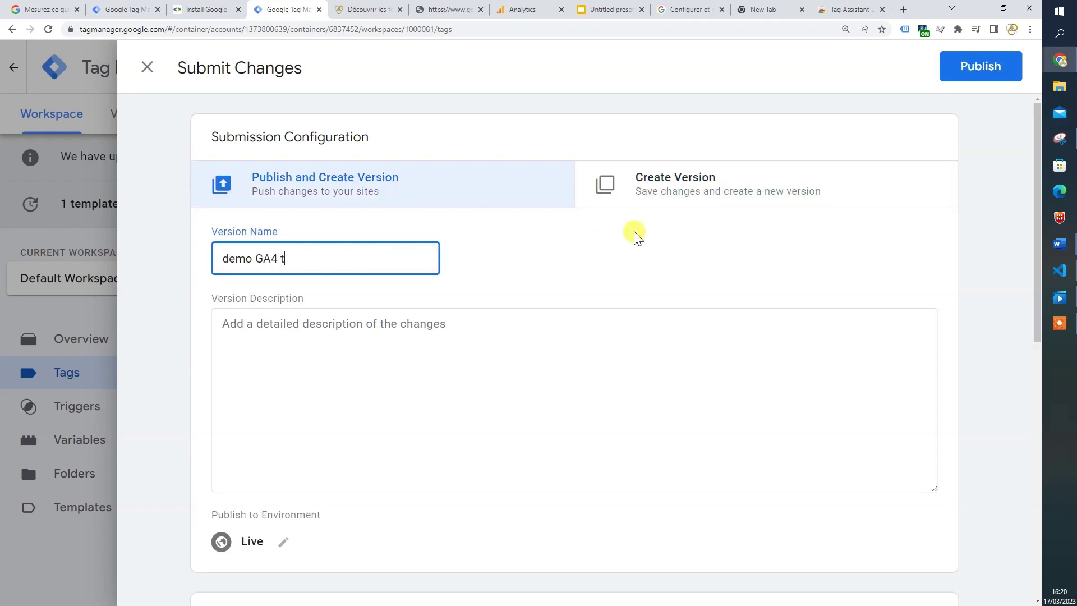
pyautogui.write('ag')
pyautogui.click(473, 337)
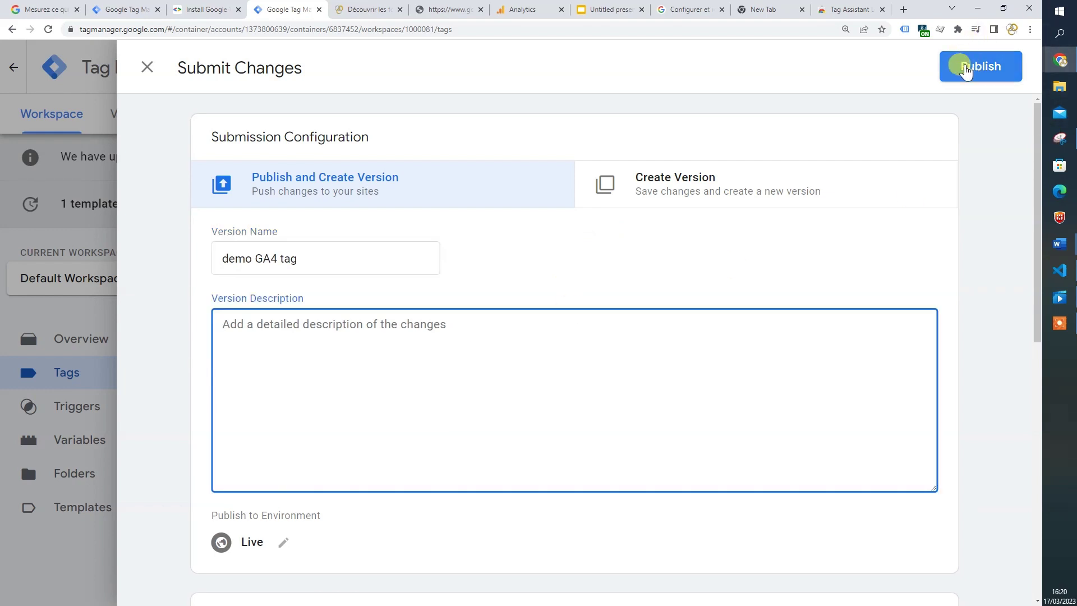
# Open Tag Assistant Legacy on the formation.dibenn.com page and examine the list of tags detected there.
pyautogui.click(857, 14)
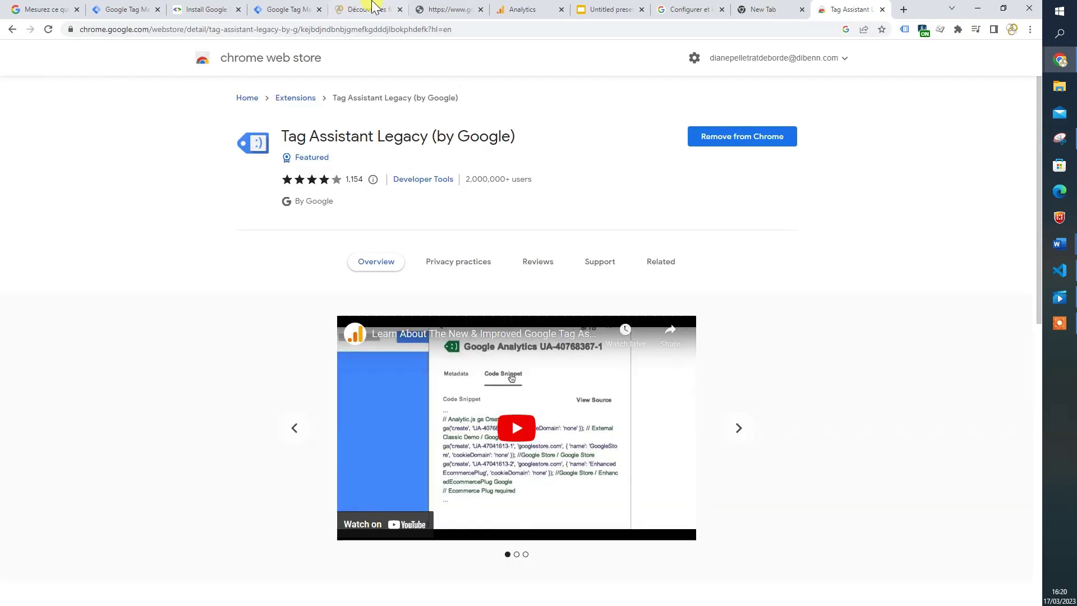
pyautogui.click(358, 14)
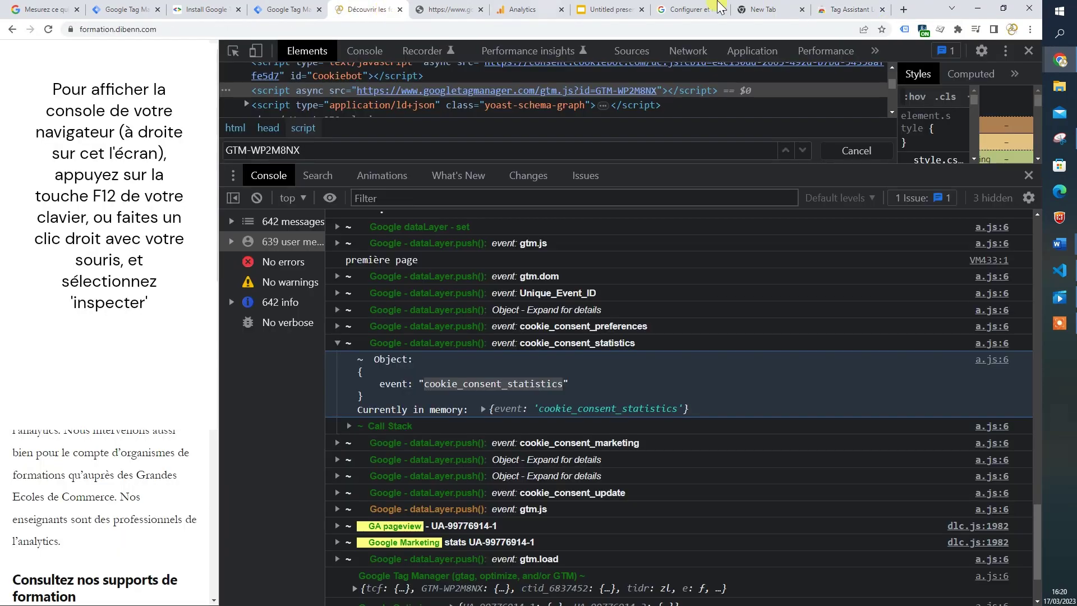
pyautogui.click(904, 29)
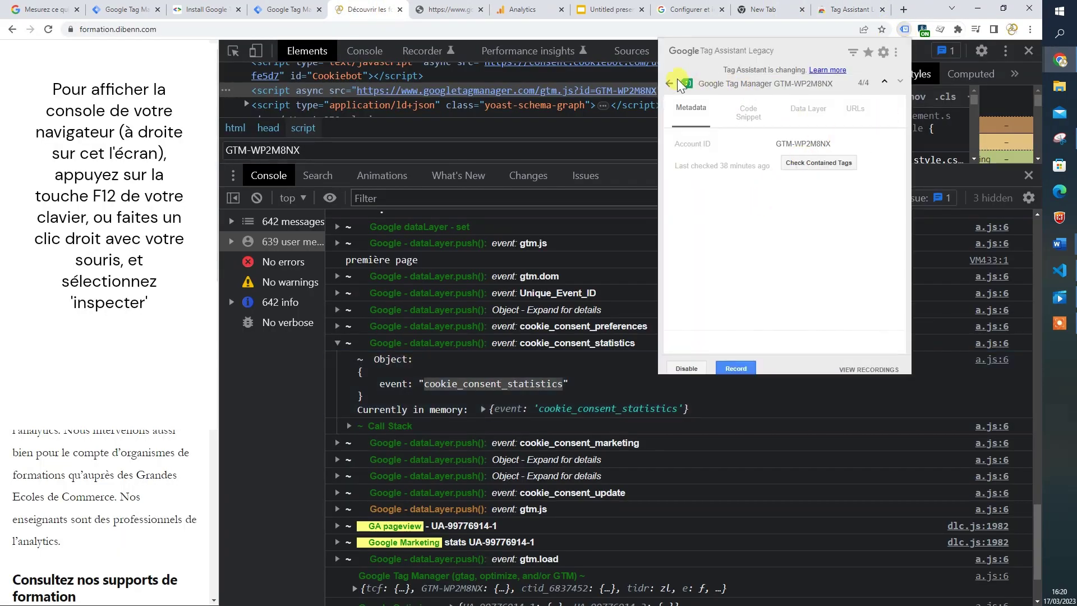
pyautogui.click(669, 84)
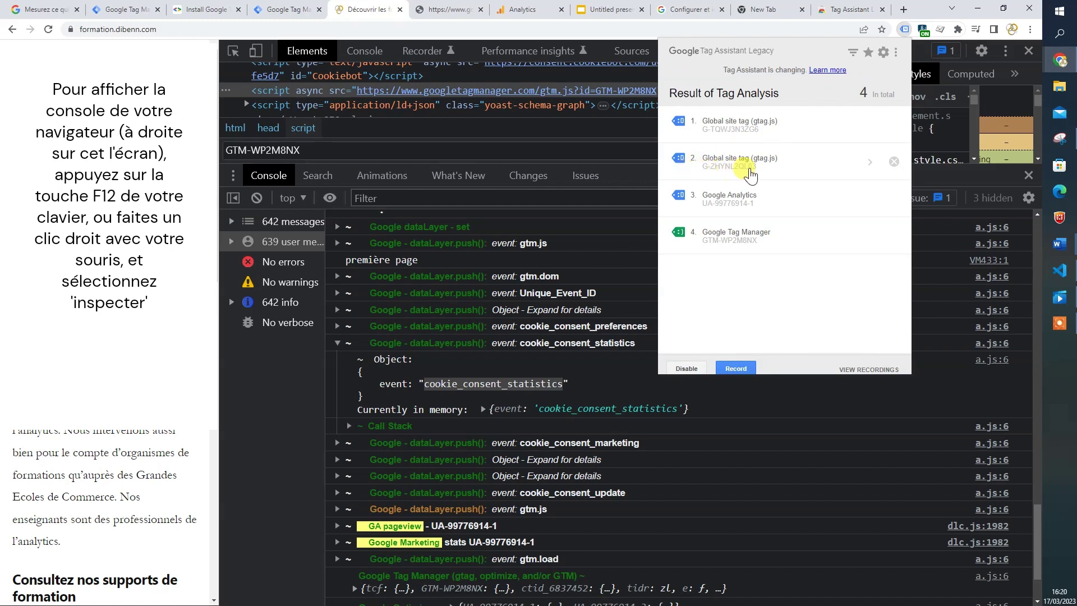